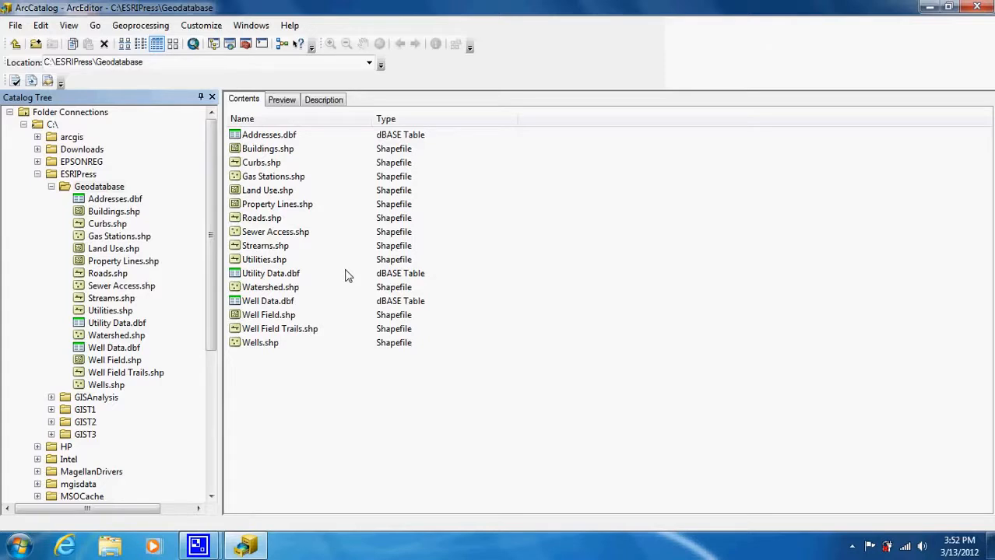
- Create a personal geodatabase in the ESRIPress Geodatabase folder and name it Town USA
{"action": "right_click", "coordinate": [93, 190]}
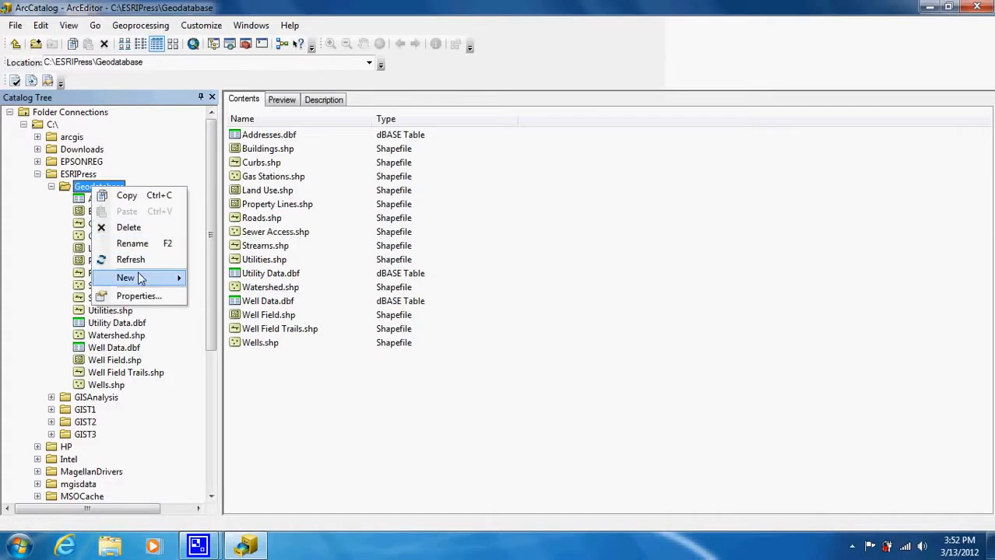
{"action": "mouse_move", "coordinate": [144, 280]}
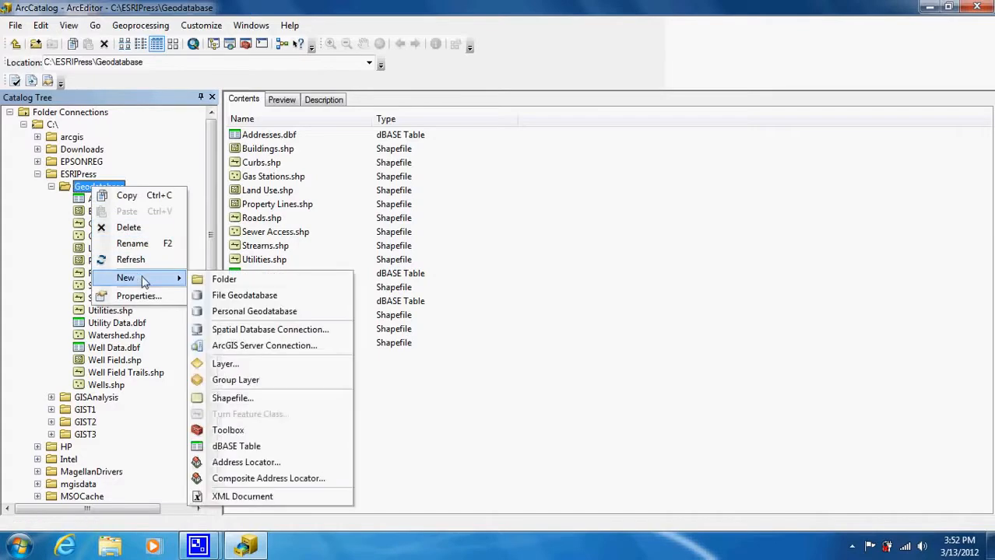
{"action": "left_click", "coordinate": [220, 312]}
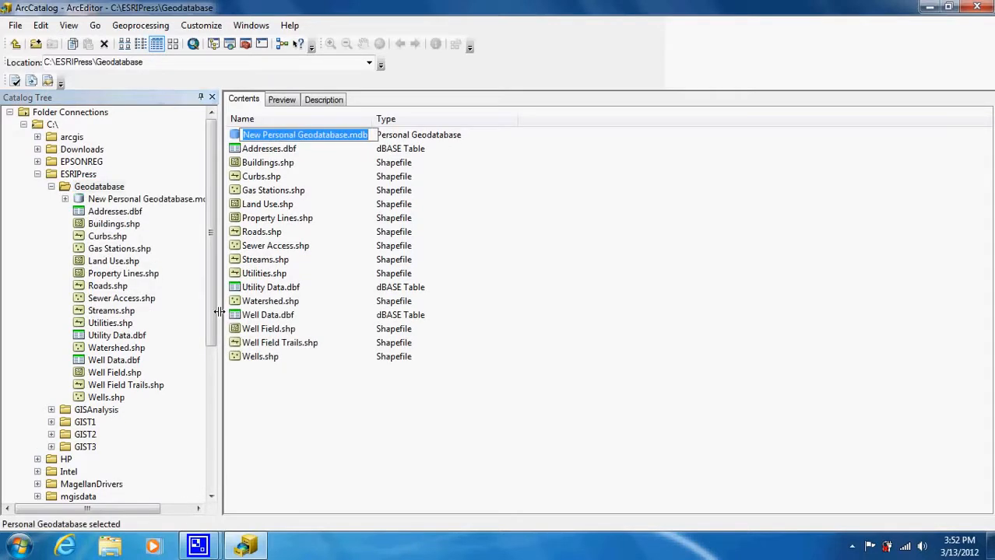
{"action": "left_click", "coordinate": [413, 404]}
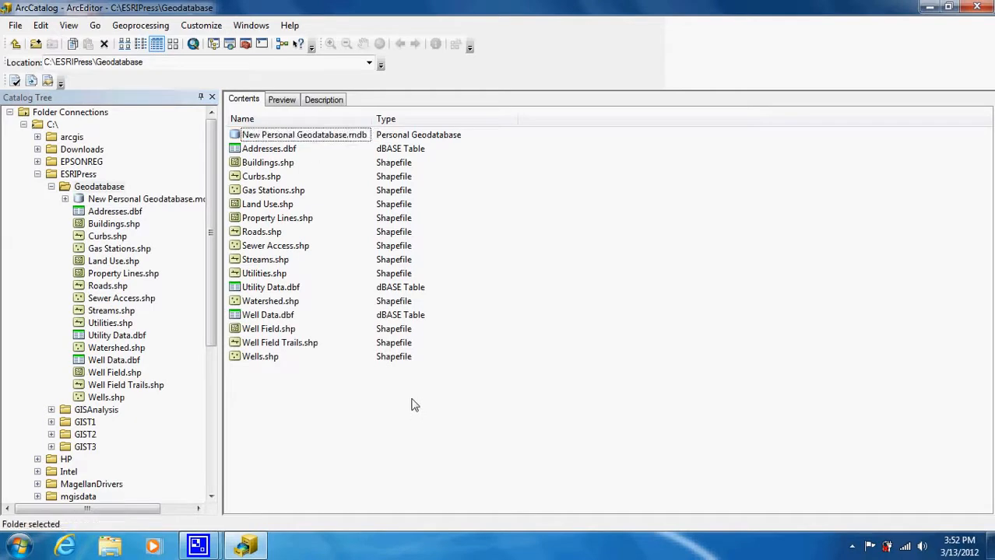
{"action": "left_click", "coordinate": [303, 138]}
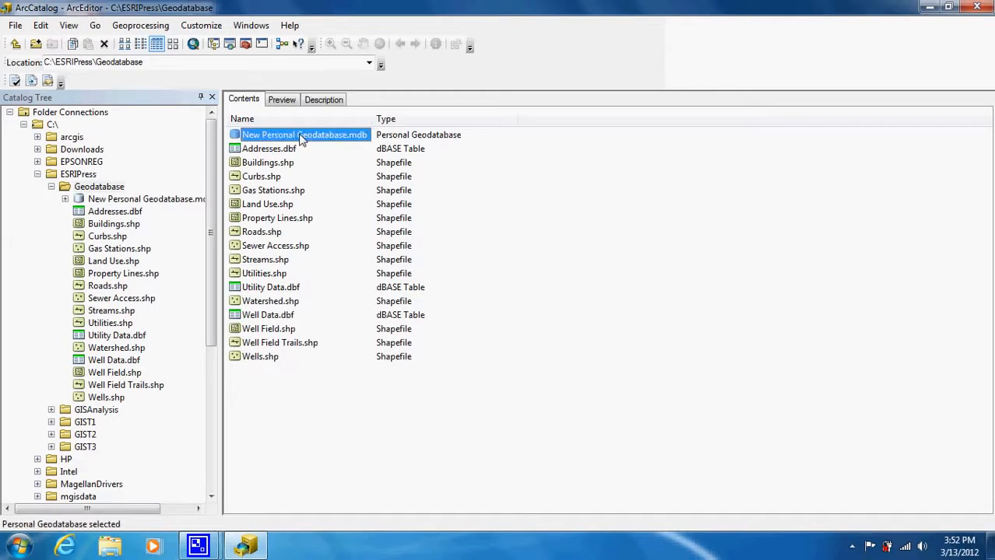
{"action": "left_click", "coordinate": [303, 138]}
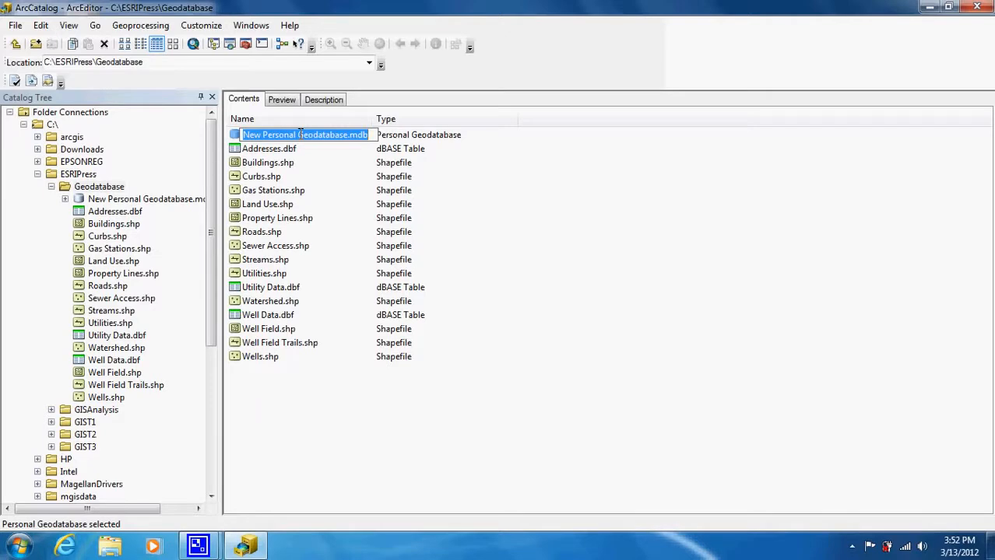
{"action": "type", "text": "Town USA"}
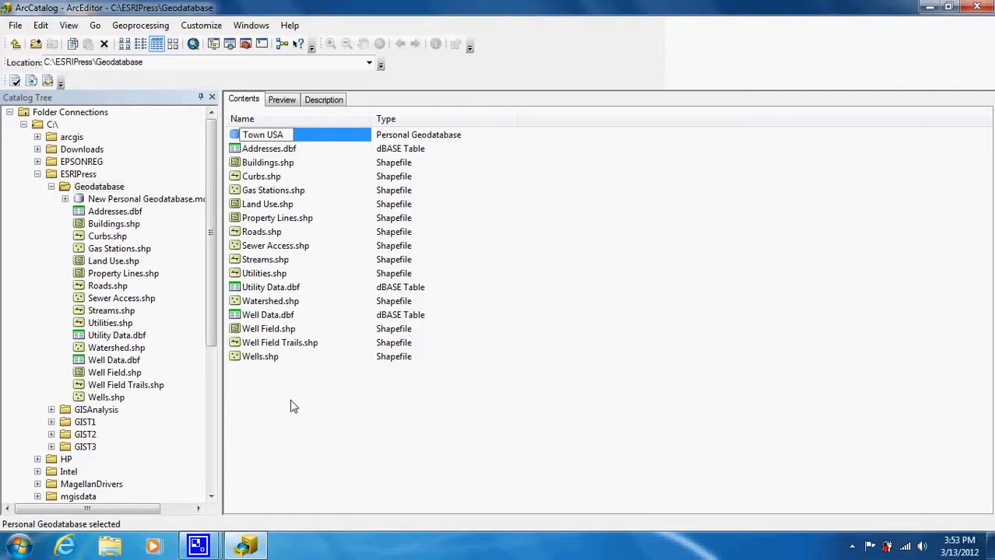
{"action": "key", "text": "Return"}
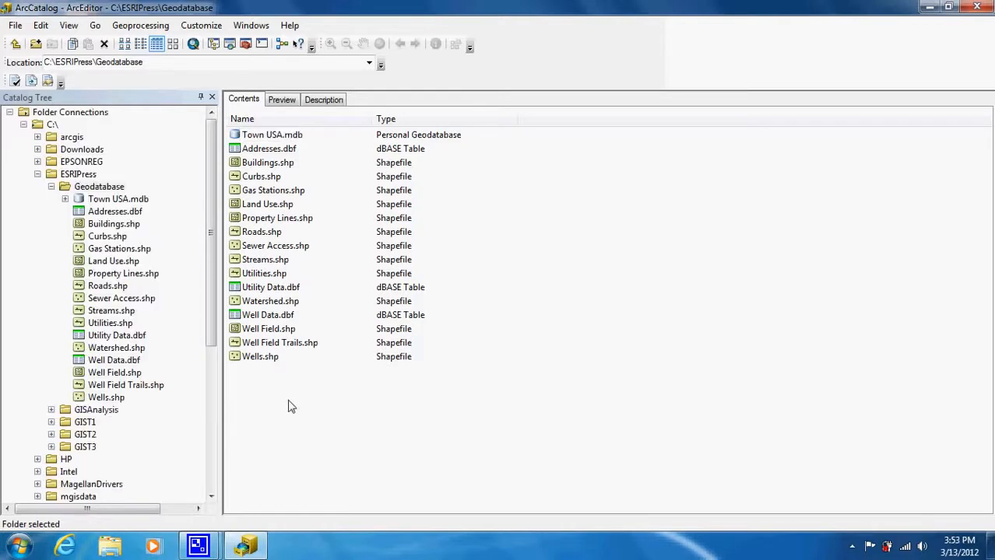
- Start a new feature dataset in the Town USA geodatabase and name it Well_Field
{"action": "left_click", "coordinate": [65, 199]}
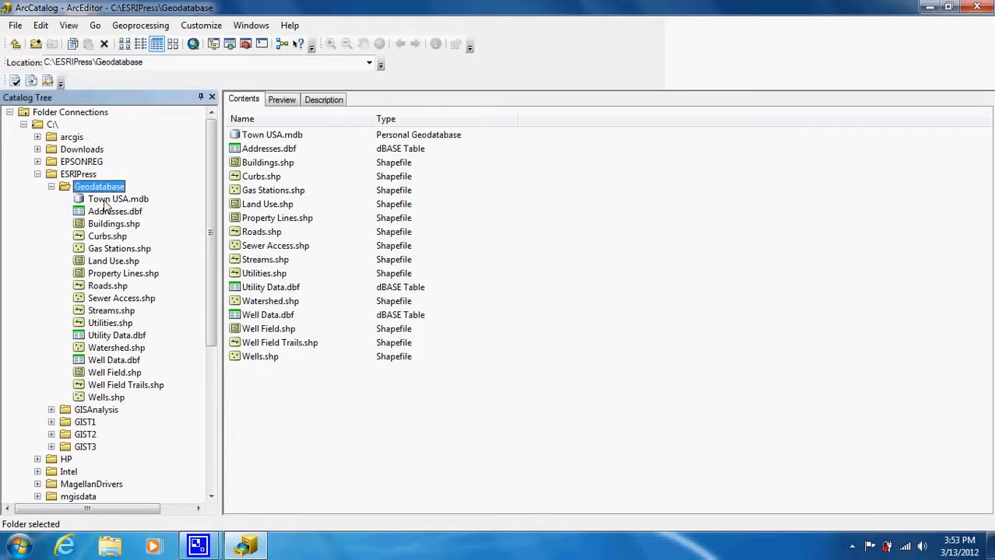
{"action": "left_click", "coordinate": [104, 201]}
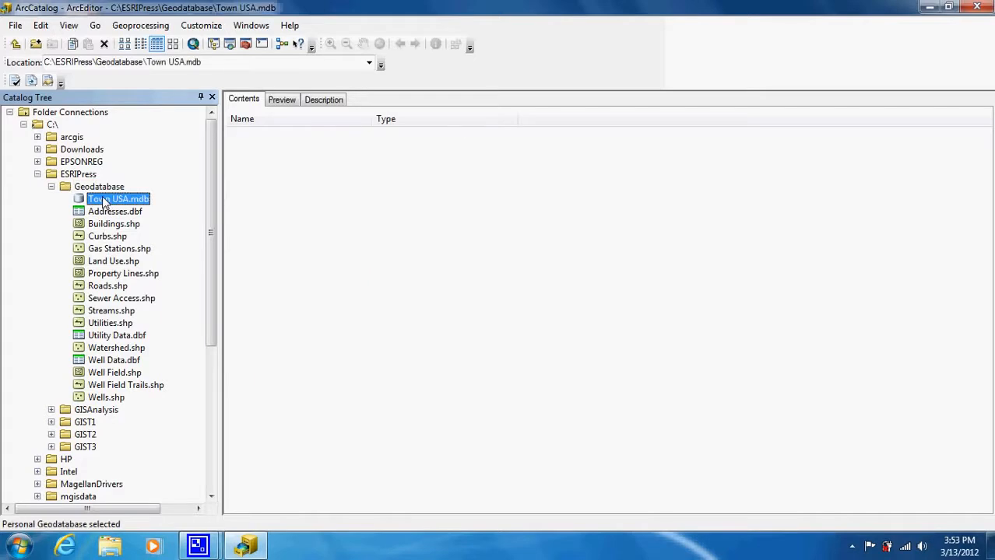
{"action": "right_click", "coordinate": [104, 200]}
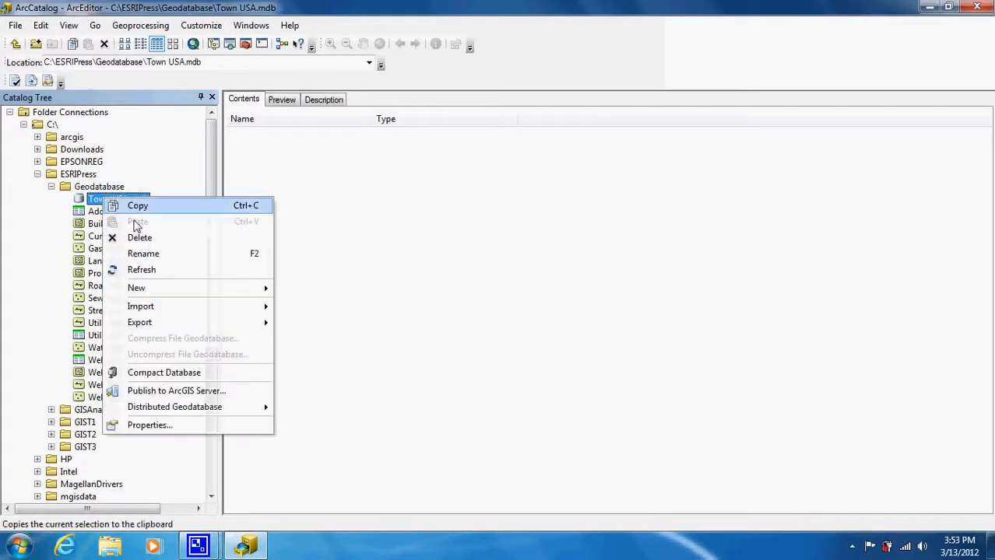
{"action": "mouse_move", "coordinate": [186, 291]}
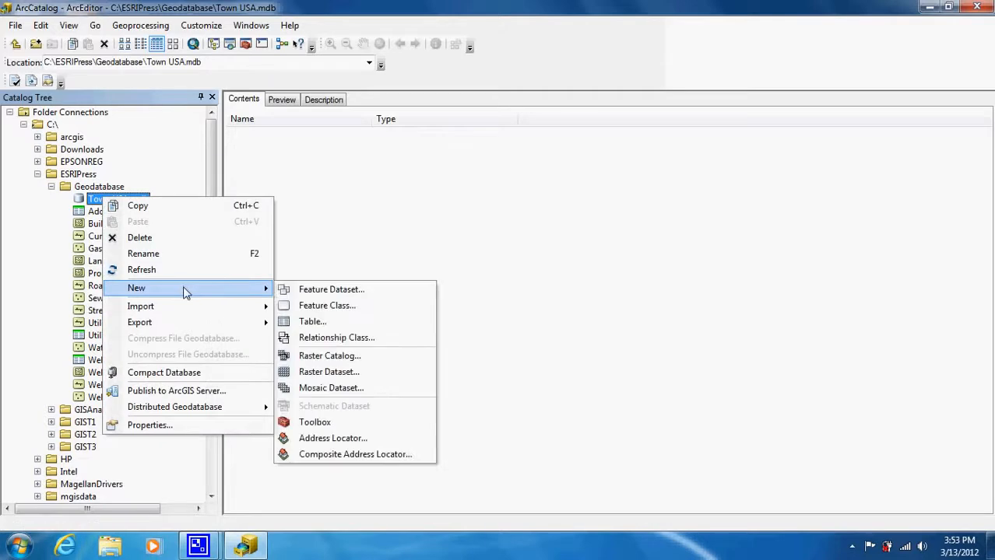
{"action": "left_click", "coordinate": [338, 289]}
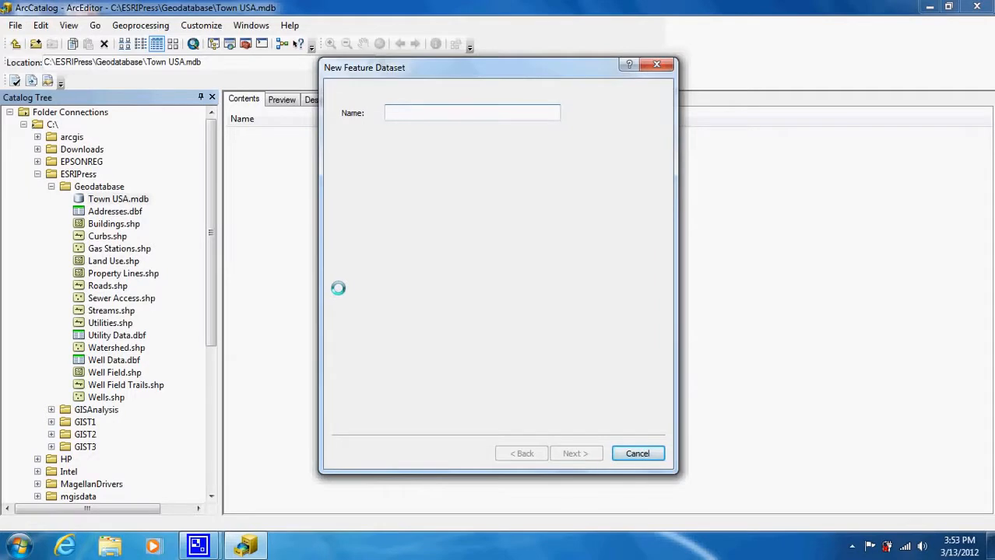
{"action": "type", "text": "Well"}
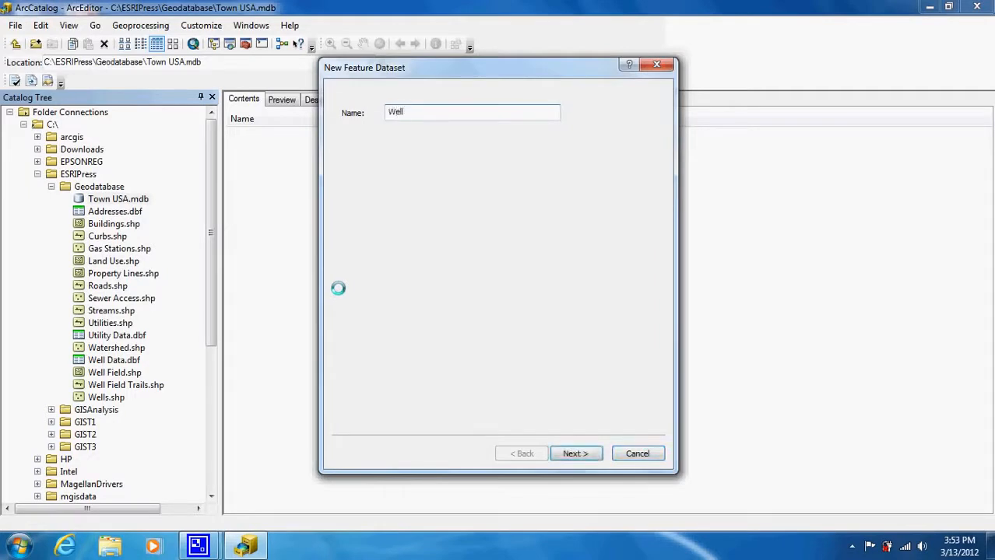
{"action": "type", "text": "_Field"}
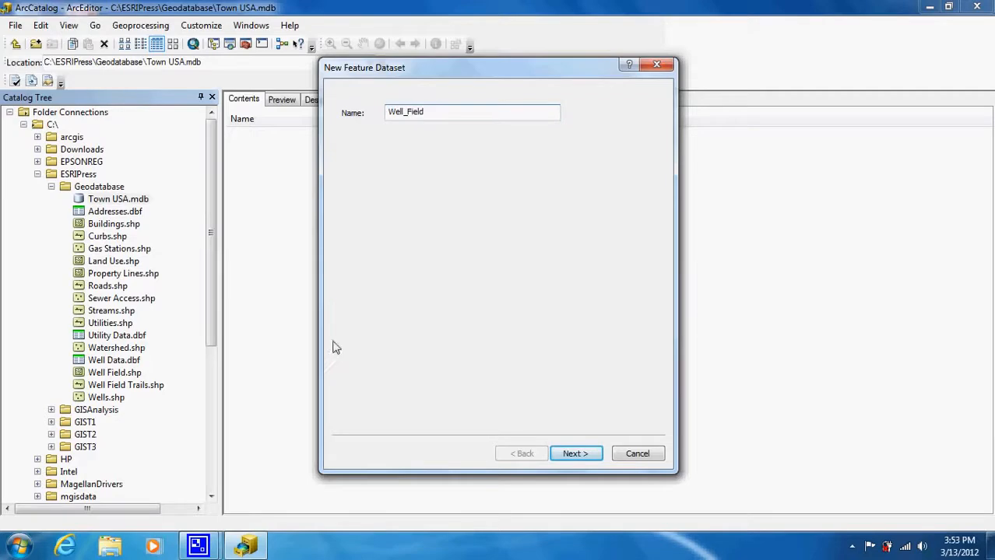
{"action": "left_click", "coordinate": [574, 454]}
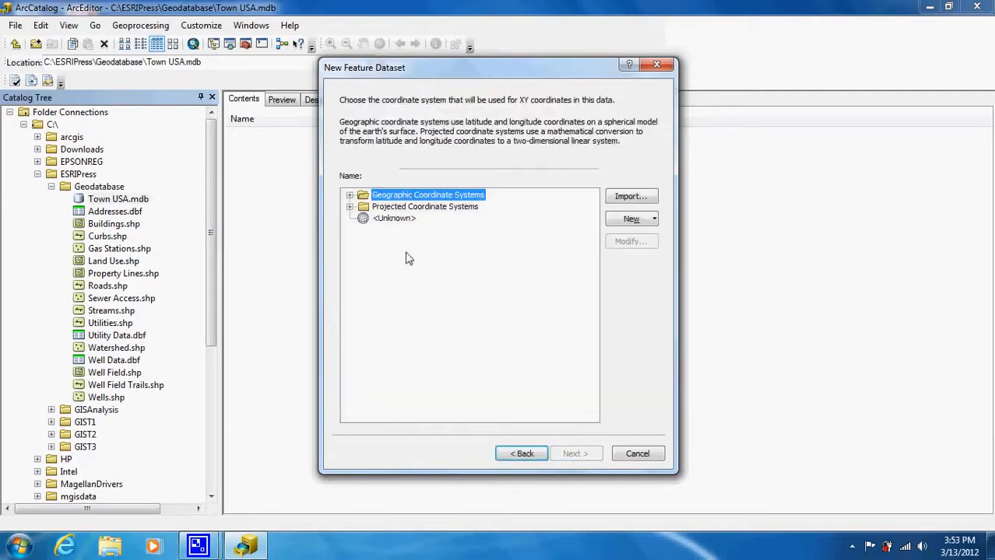
- Assign the NAD 1983 StatePlane New York Central (US Feet) coordinate system, no vertical system and default tolerances, and finish the feature dataset
{"action": "left_click", "coordinate": [349, 207]}
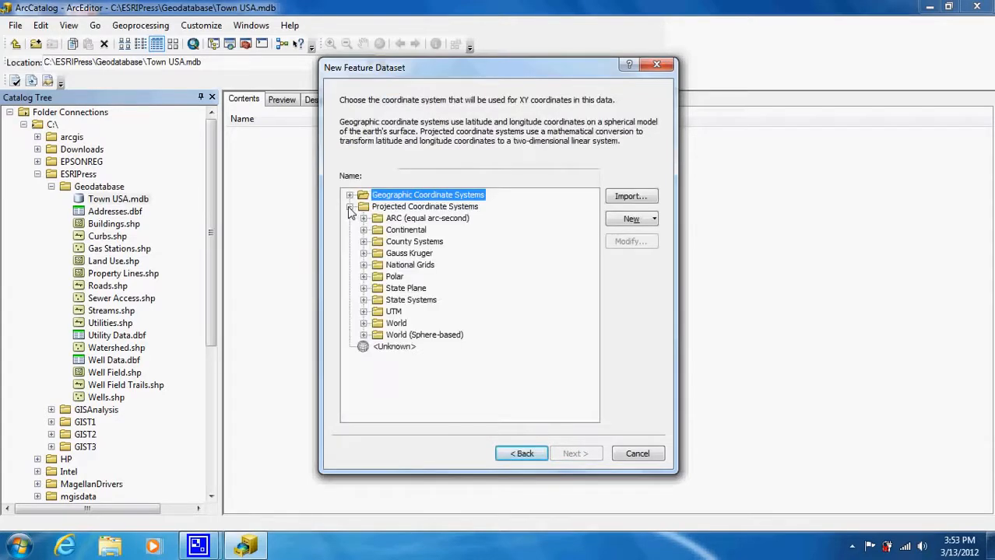
{"action": "left_click", "coordinate": [363, 288]}
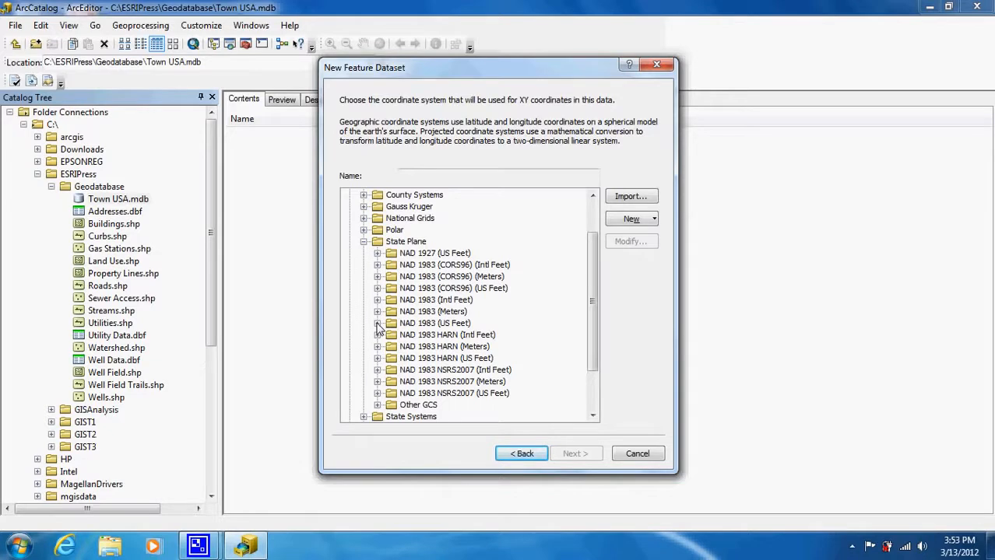
{"action": "left_click", "coordinate": [379, 324]}
{"action": "scroll", "coordinate": [598, 371], "scroll_direction": "down", "scroll_amount": 5}
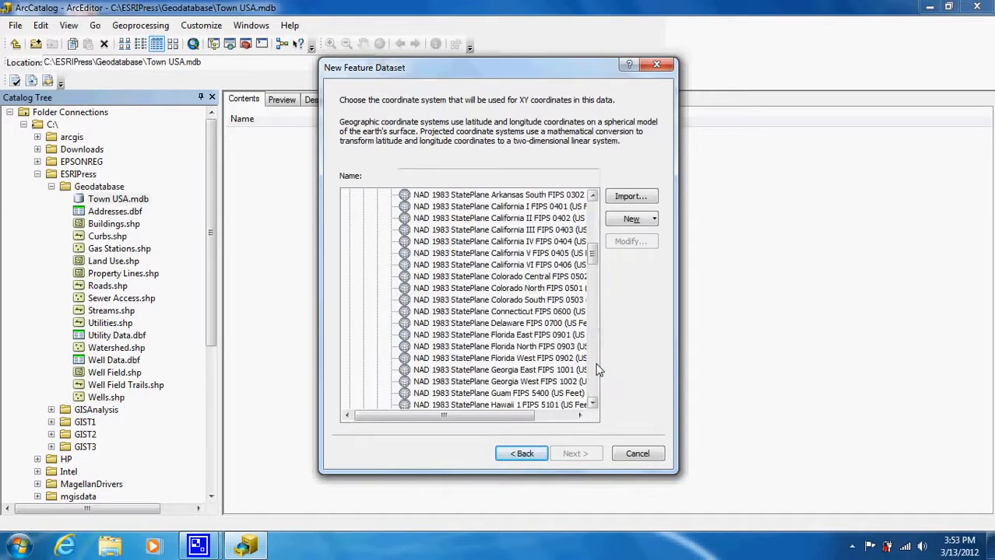
{"action": "scroll", "coordinate": [597, 370], "scroll_direction": "down", "scroll_amount": 18}
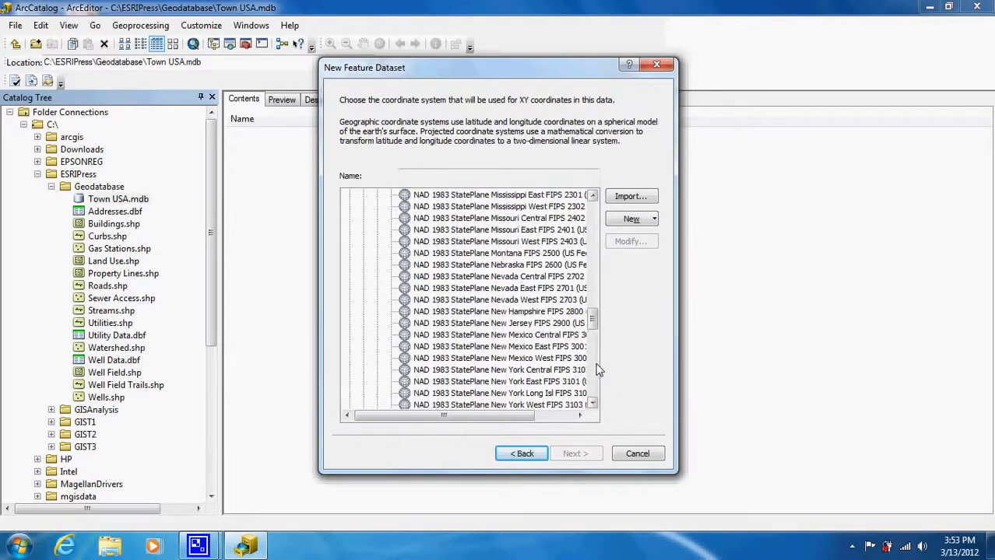
{"action": "left_click", "coordinate": [542, 371]}
{"action": "left_click", "coordinate": [574, 455]}
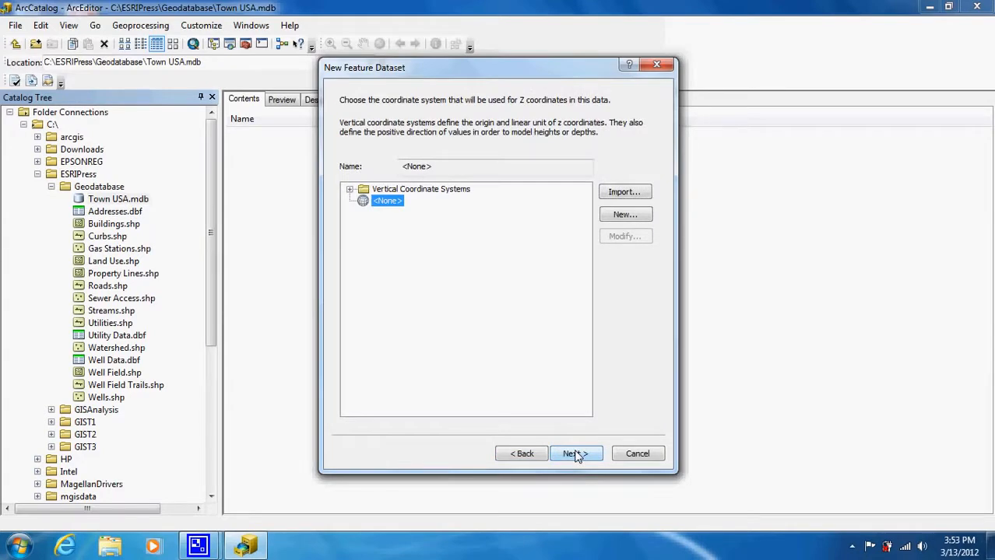
{"action": "left_click", "coordinate": [576, 455]}
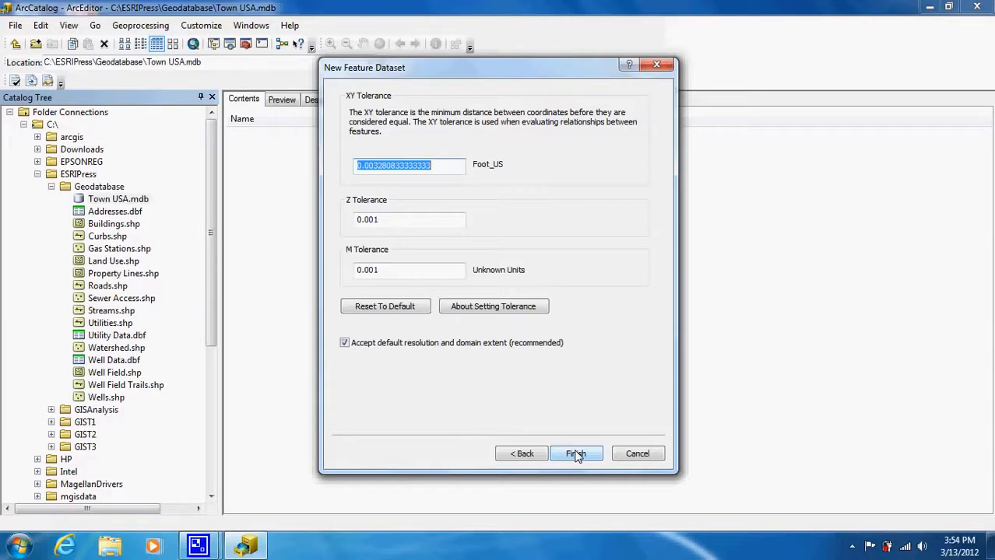
{"action": "left_click", "coordinate": [576, 455]}
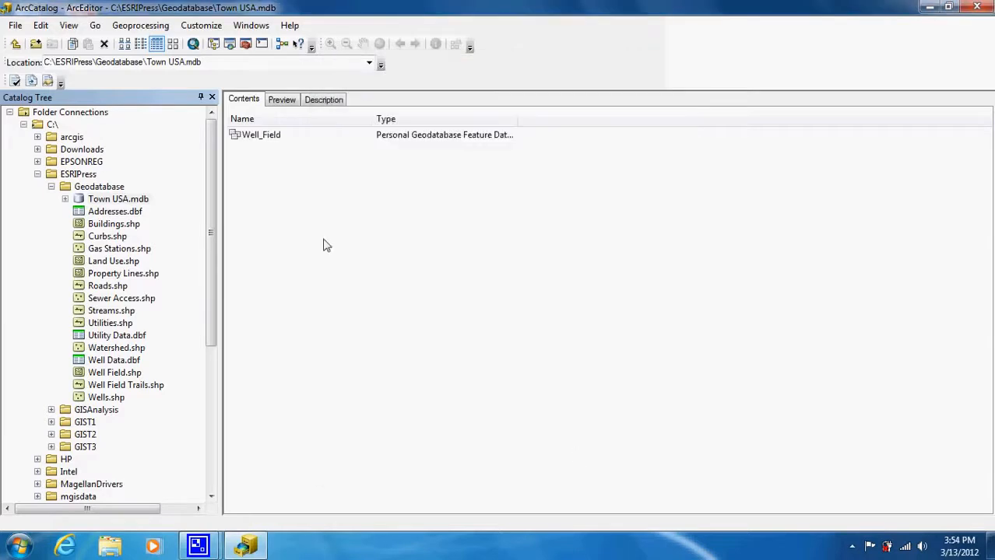
- Import the Streams, Watershed, Well Field, Well Field Trails and Wells shapefiles together into the Well_Field feature dataset
{"action": "left_click", "coordinate": [260, 138]}
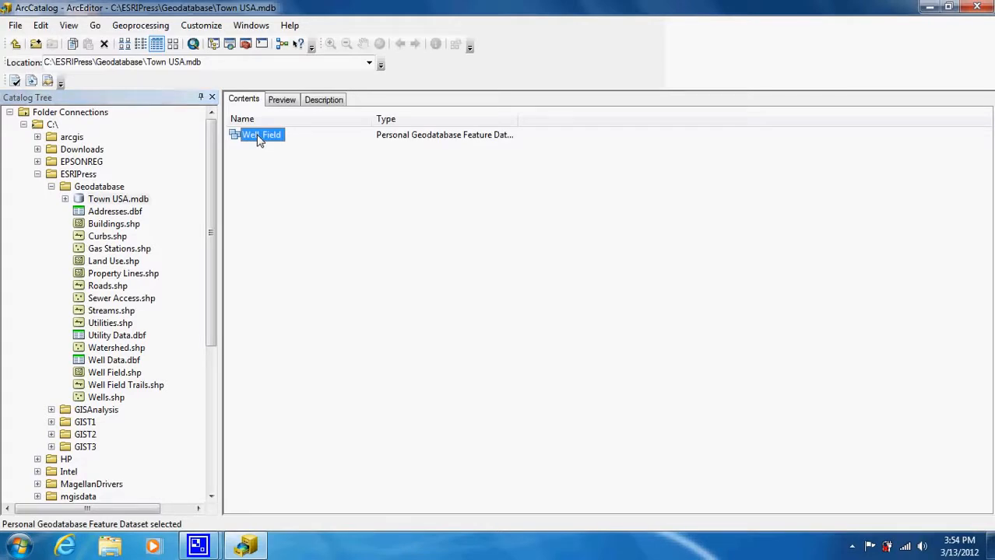
{"action": "right_click", "coordinate": [260, 141]}
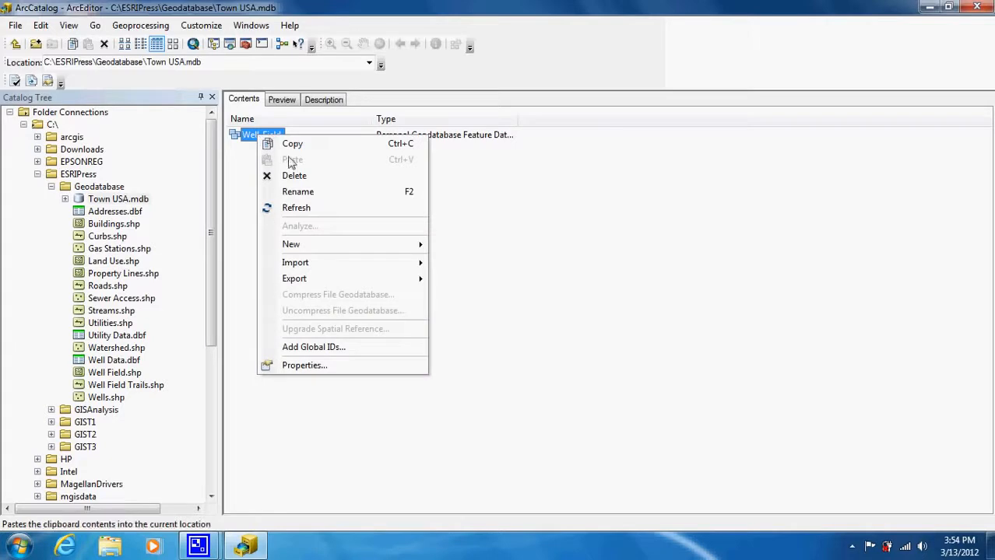
{"action": "mouse_move", "coordinate": [361, 263]}
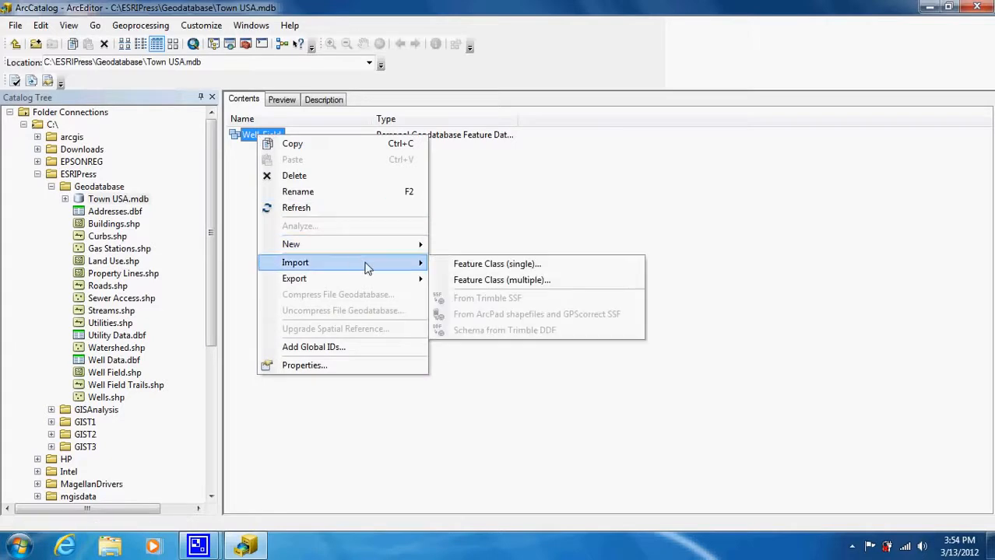
{"action": "left_click", "coordinate": [478, 282]}
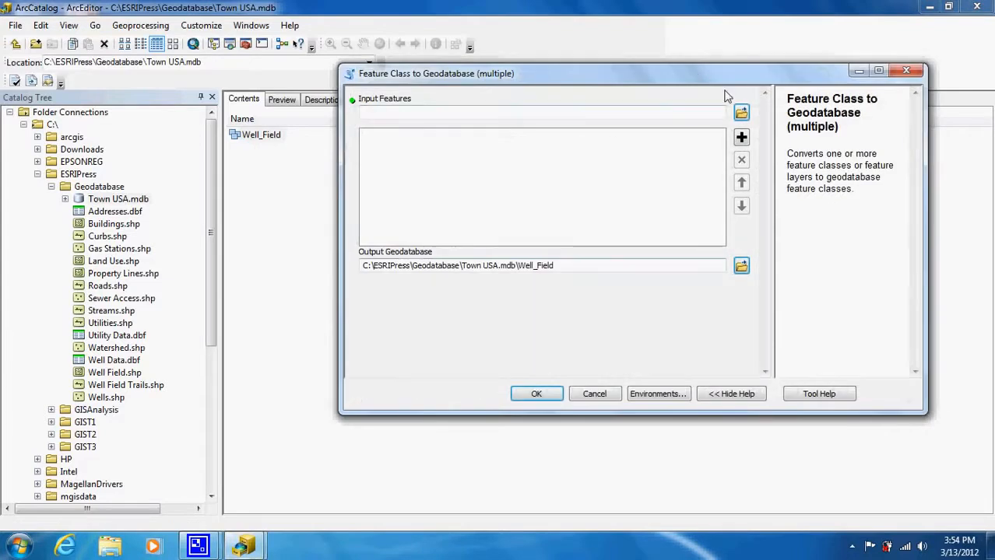
{"action": "left_click", "coordinate": [741, 113]}
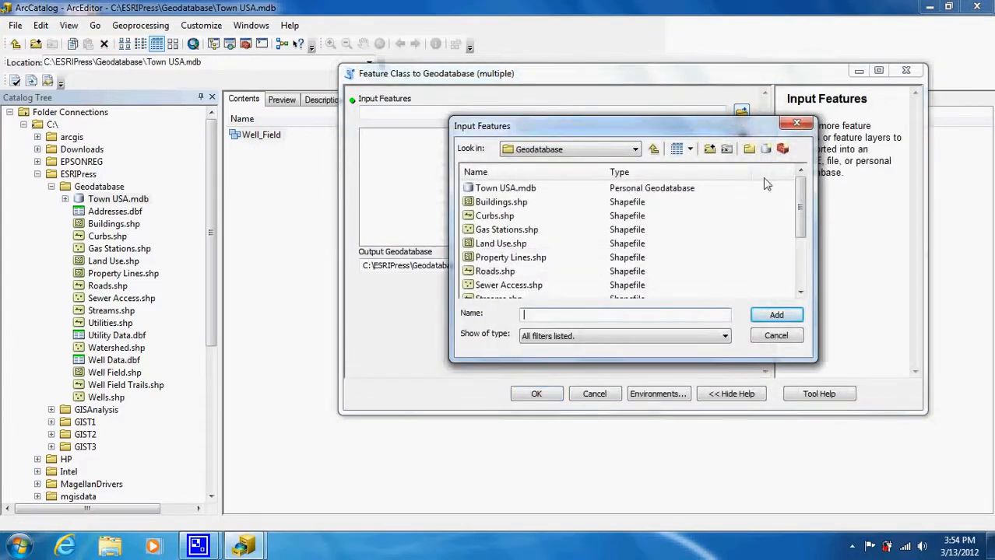
{"action": "left_click_drag", "start_coordinate": [804, 209], "coordinate": [806, 262]}
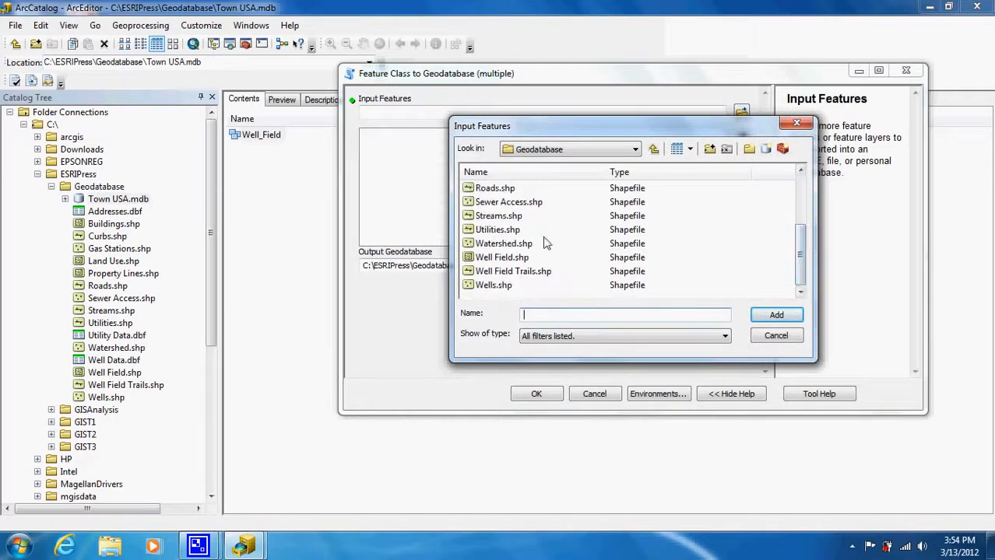
{"action": "left_click", "coordinate": [498, 218]}
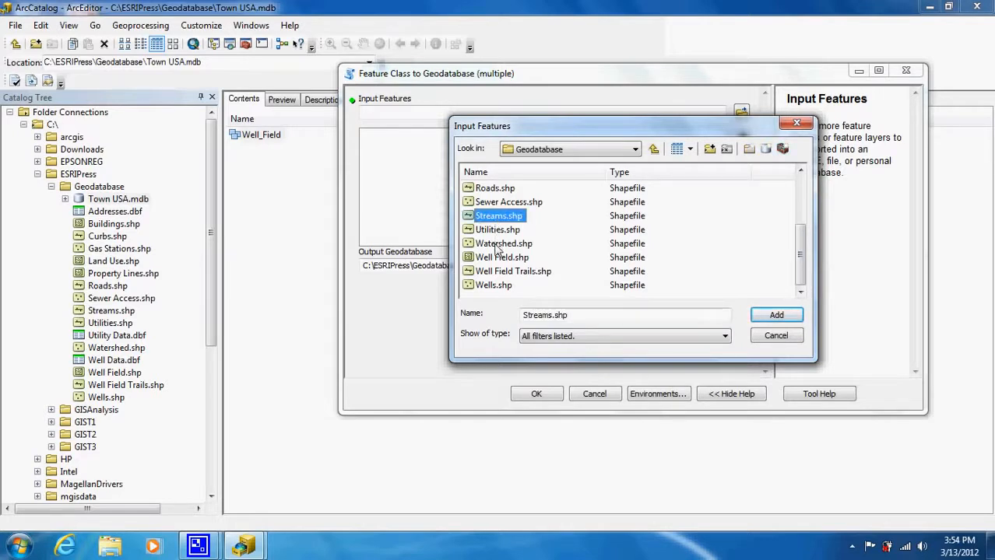
{"action": "left_click", "coordinate": [498, 245], "text": "ctrl"}
{"action": "left_click", "coordinate": [498, 258], "text": "ctrl"}
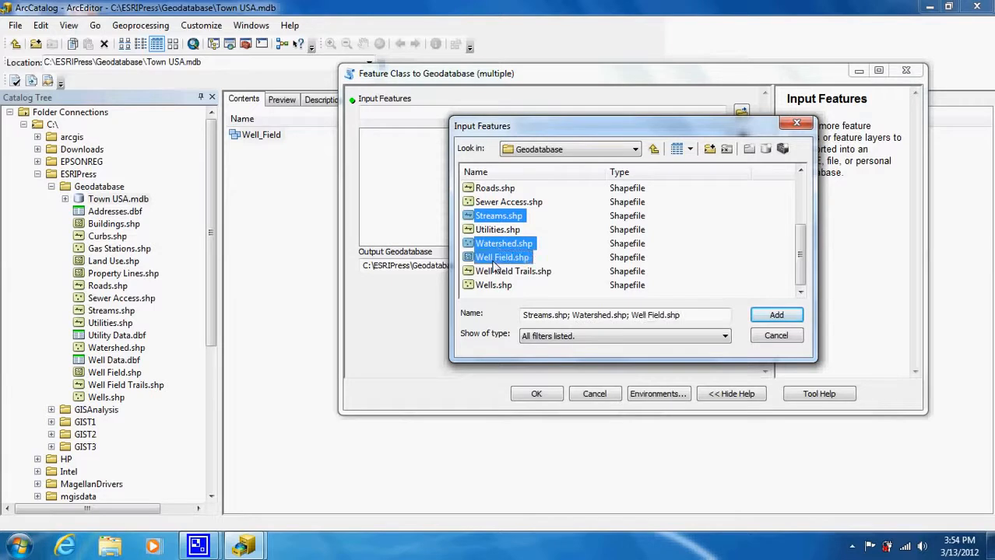
{"action": "left_click", "coordinate": [499, 270], "text": "ctrl"}
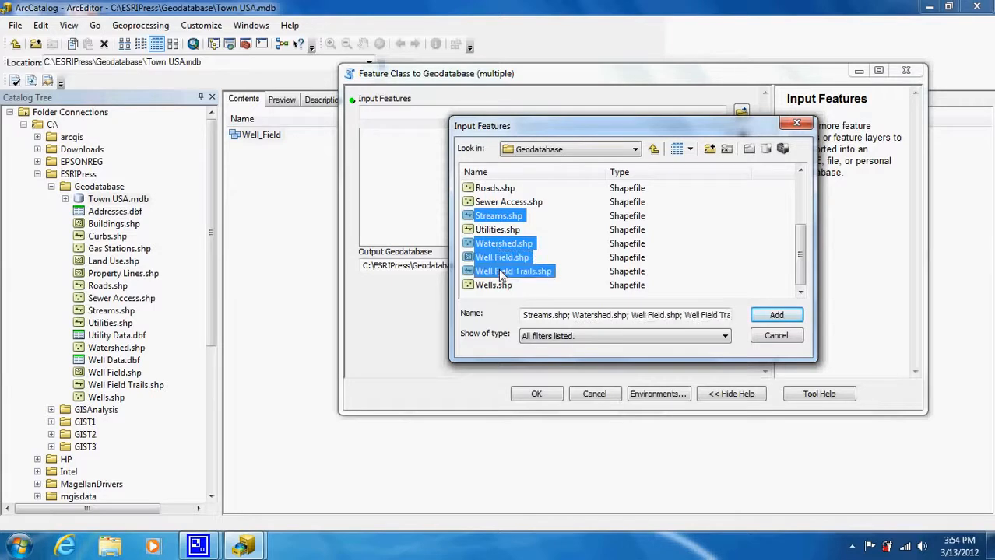
{"action": "left_click", "coordinate": [506, 286], "text": "ctrl"}
{"action": "left_click", "coordinate": [775, 316]}
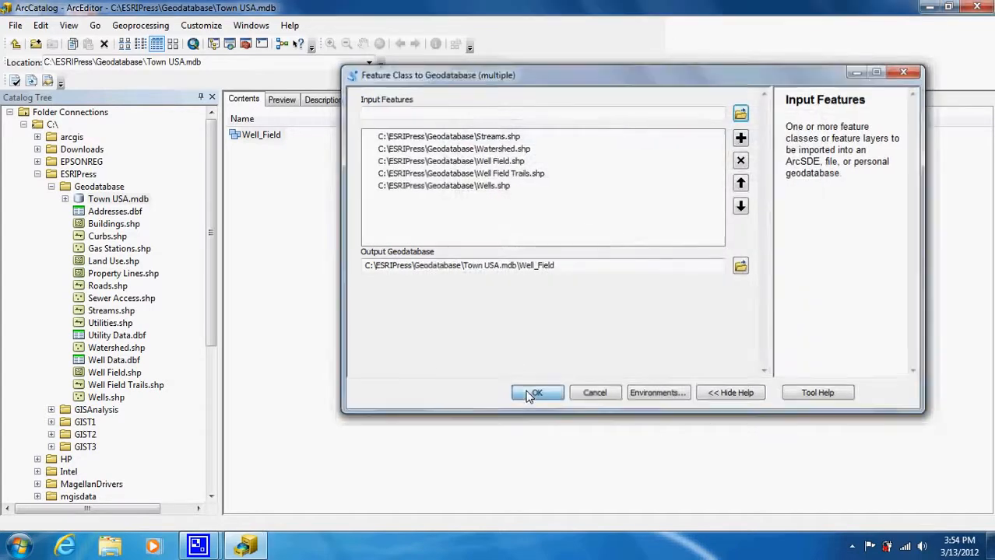
{"action": "left_click", "coordinate": [533, 393]}
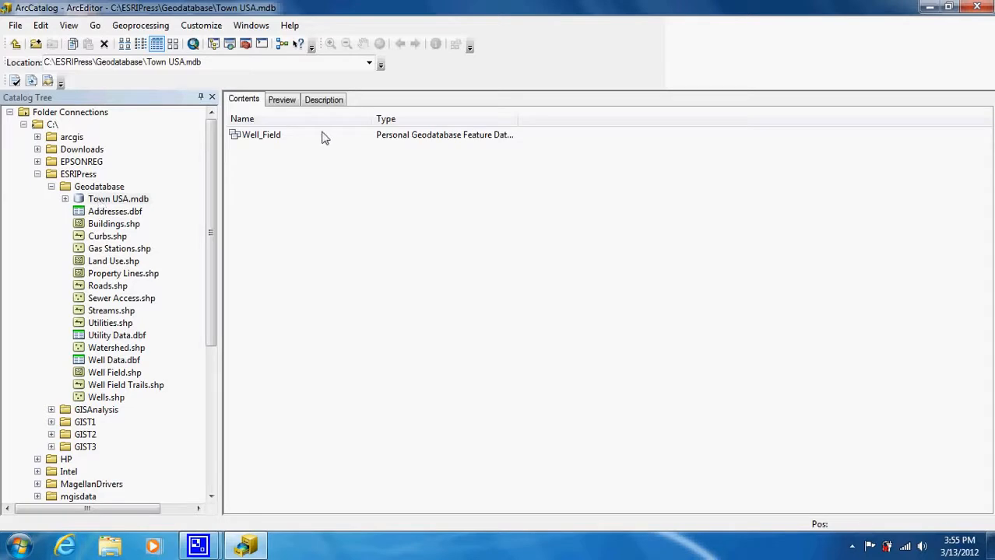
- Examine the feature classes imported into the Well_Field feature dataset of the Town USA geodatabase
{"action": "left_click", "coordinate": [64, 199]}
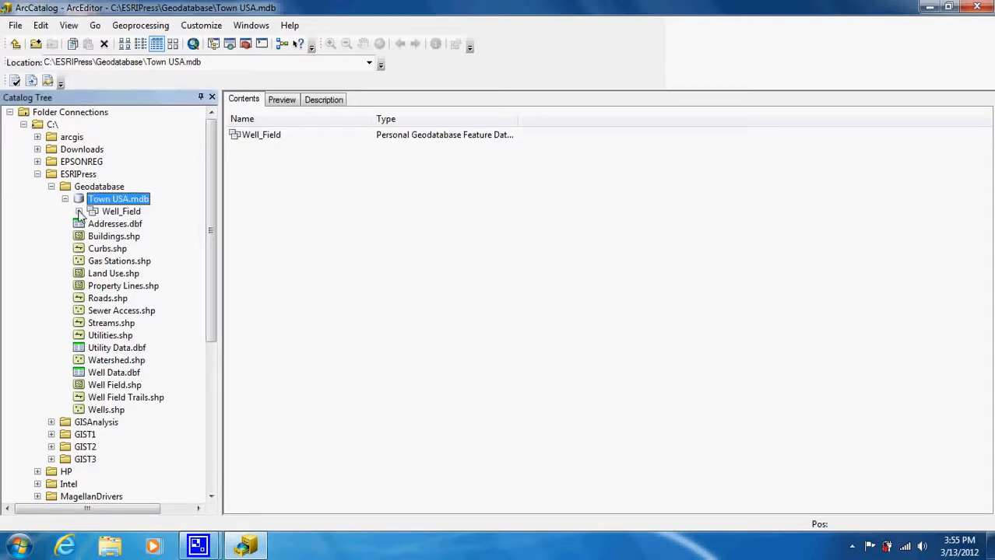
{"action": "left_click", "coordinate": [79, 212]}
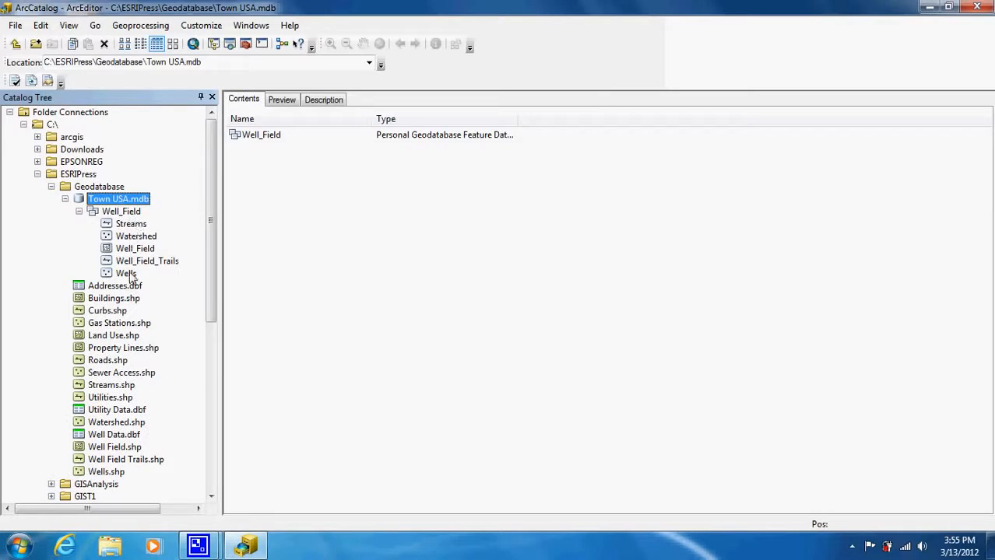
{"action": "left_click", "coordinate": [78, 211]}
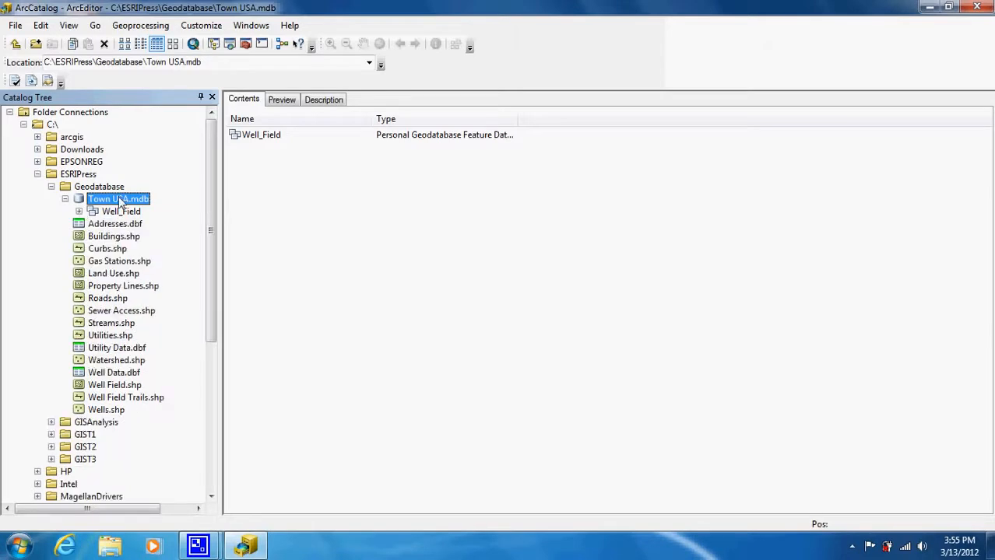
- Start a new feature dataset in the Town USA geodatabase and name it Transportation
{"action": "right_click", "coordinate": [118, 202]}
{"action": "mouse_move", "coordinate": [250, 308]}
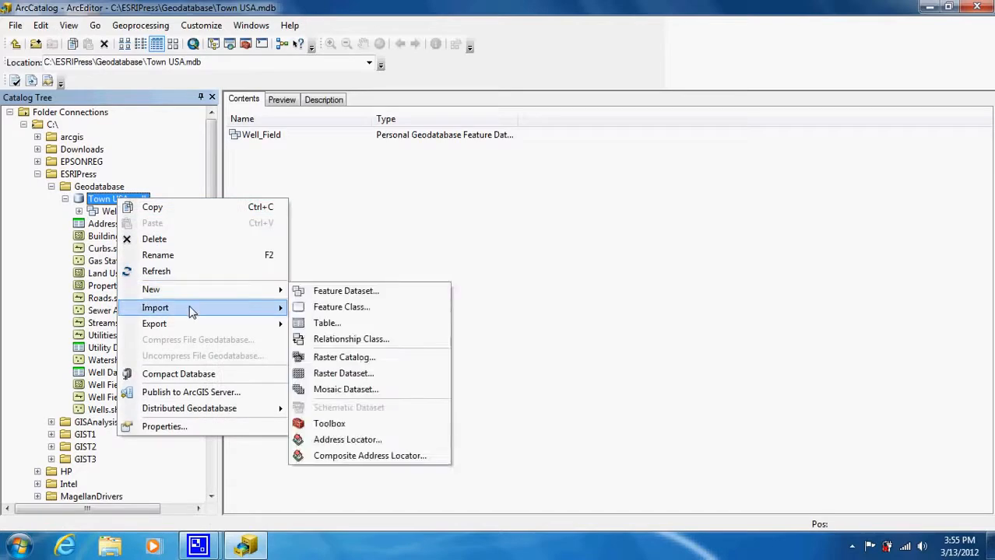
{"action": "mouse_move", "coordinate": [222, 291]}
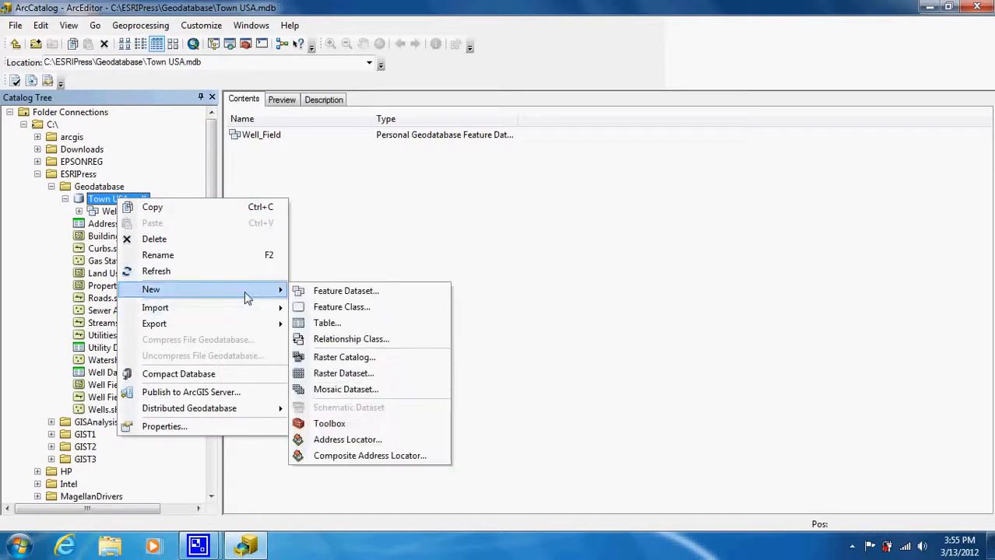
{"action": "left_click", "coordinate": [318, 292]}
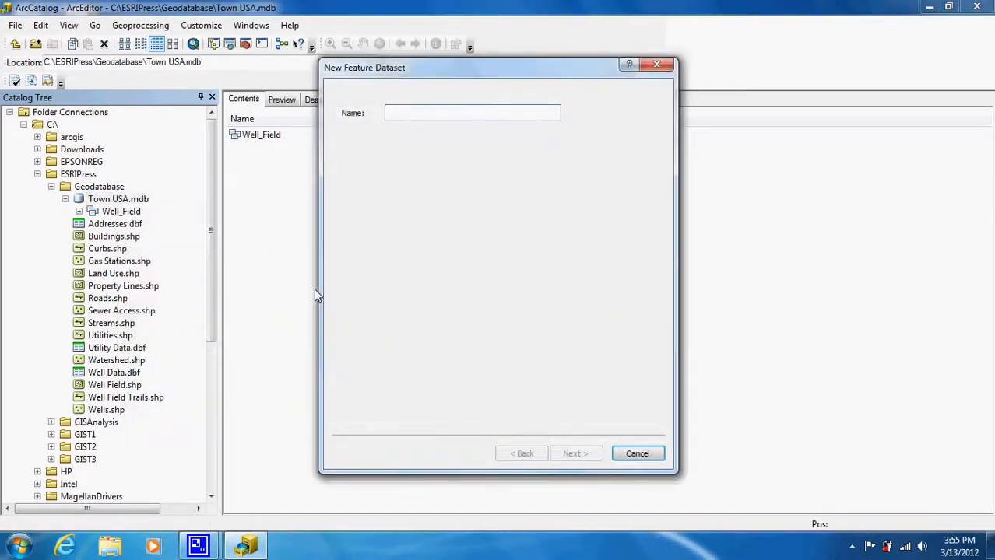
{"action": "type", "text": "Transportation"}
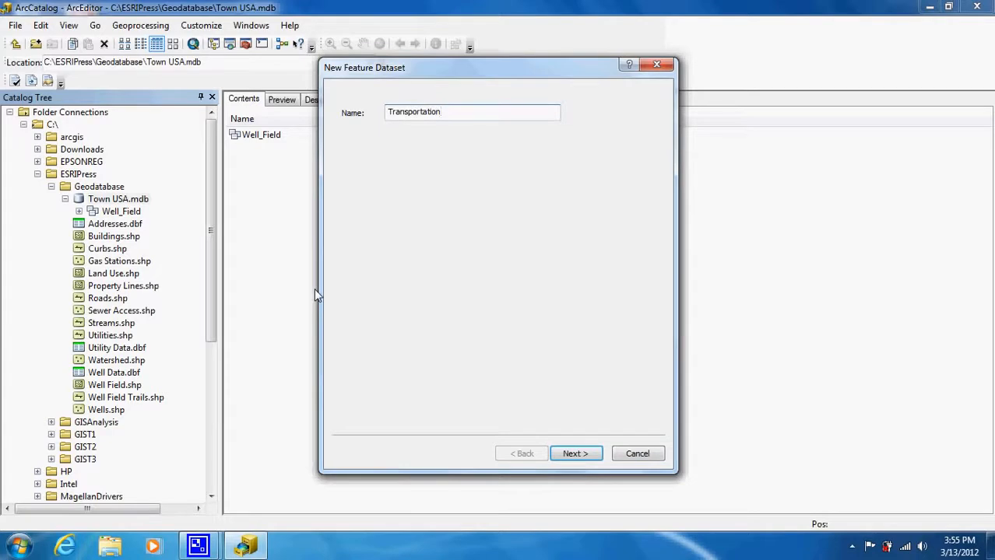
{"action": "left_click", "coordinate": [574, 453]}
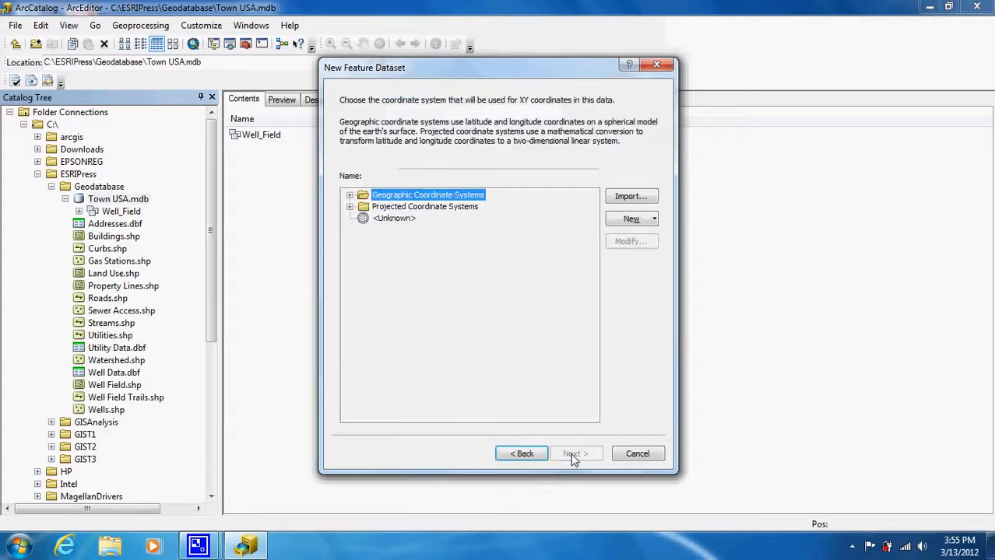
- Give Transportation the NAD 1983 StatePlane New York Central FIPS 3102 (US Feet) coordinate system, no vertical system and default tolerances, and finish it
{"action": "left_click", "coordinate": [349, 207]}
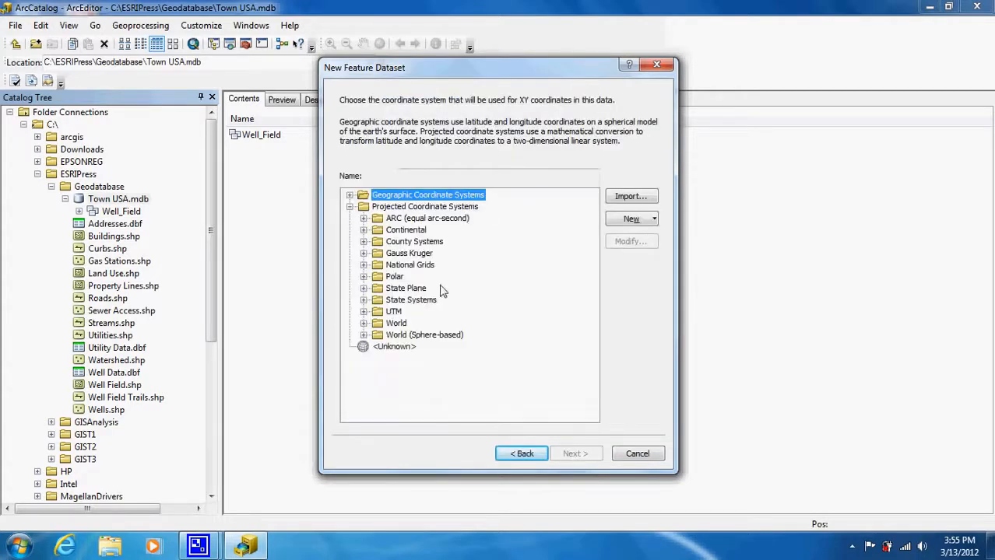
{"action": "left_click", "coordinate": [364, 288]}
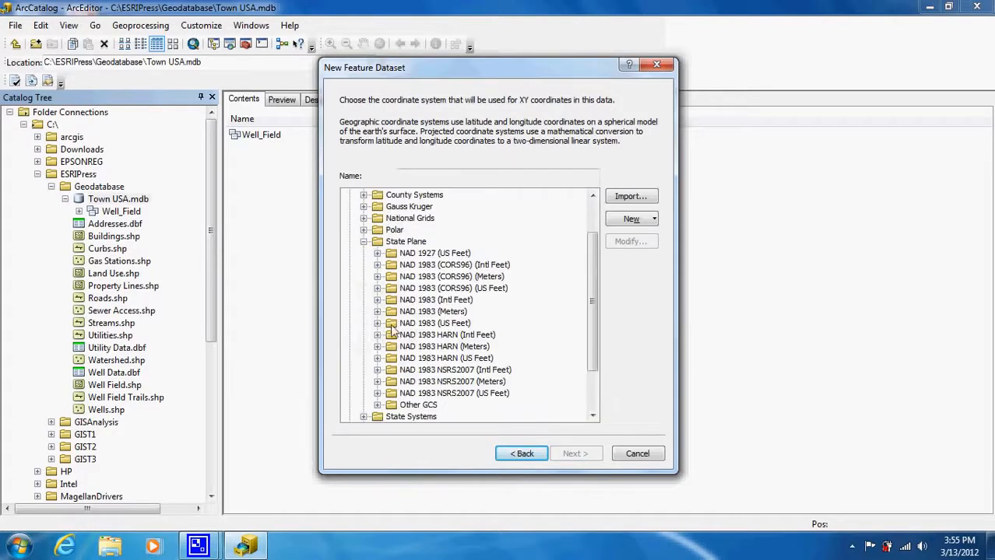
{"action": "left_click", "coordinate": [377, 323]}
{"action": "scroll", "coordinate": [593, 385], "scroll_direction": "down", "scroll_amount": 5}
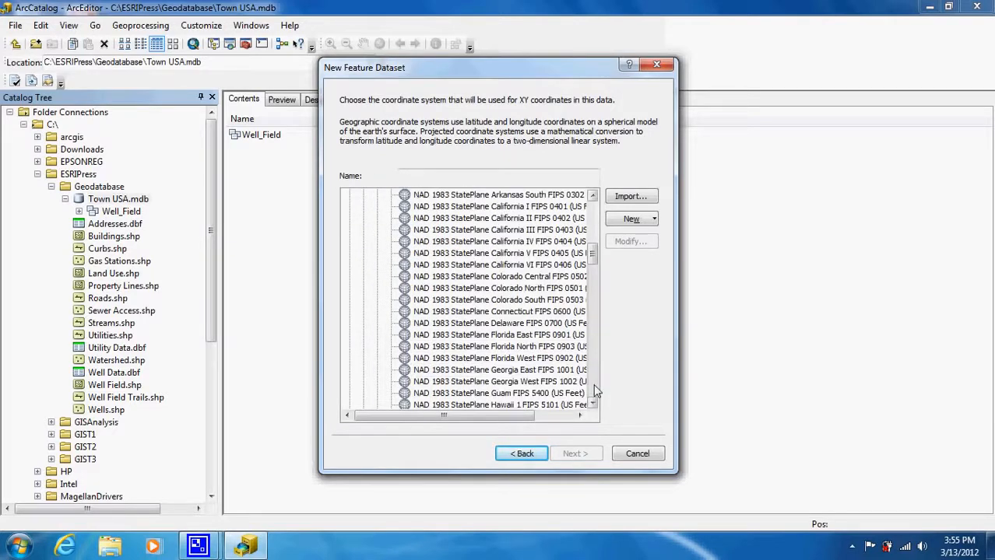
{"action": "scroll", "coordinate": [595, 391], "scroll_direction": "down", "scroll_amount": 3}
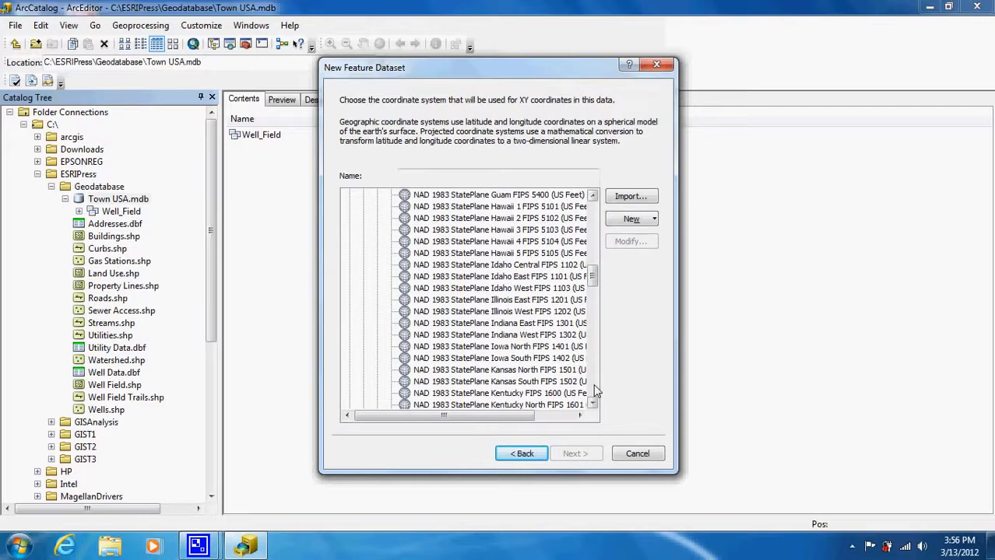
{"action": "scroll", "coordinate": [595, 391], "scroll_direction": "down", "scroll_amount": 10}
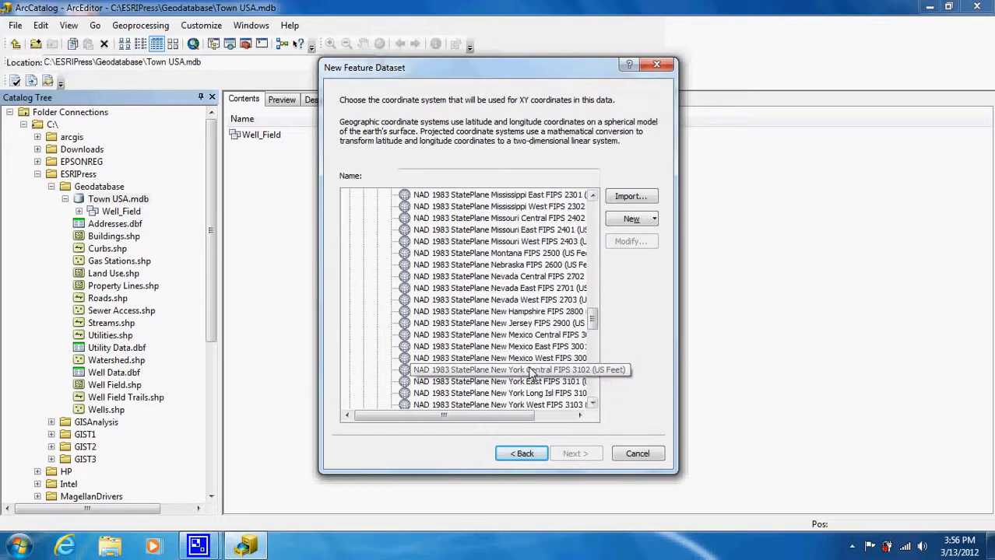
{"action": "left_click", "coordinate": [532, 372]}
{"action": "left_click", "coordinate": [575, 455]}
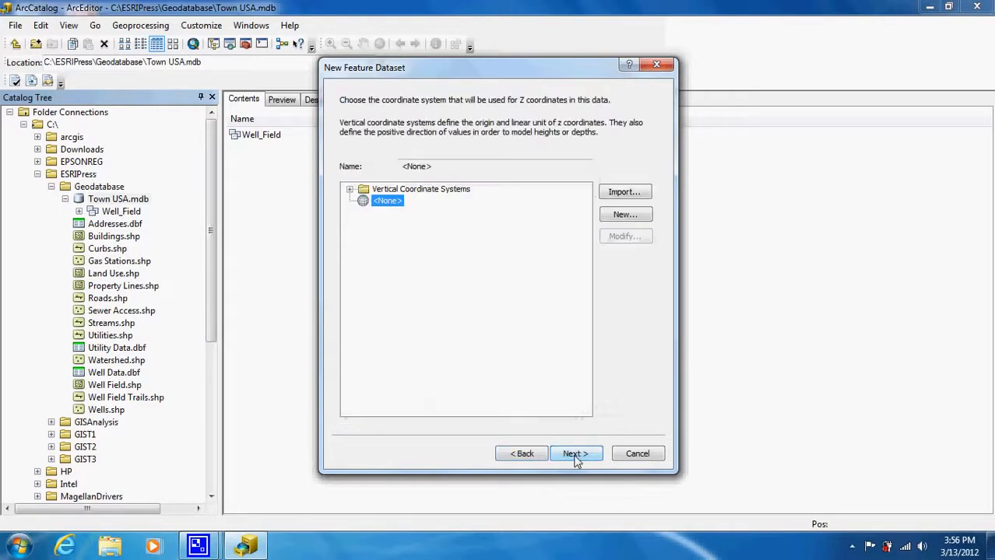
{"action": "left_click", "coordinate": [575, 454]}
{"action": "left_click", "coordinate": [568, 454]}
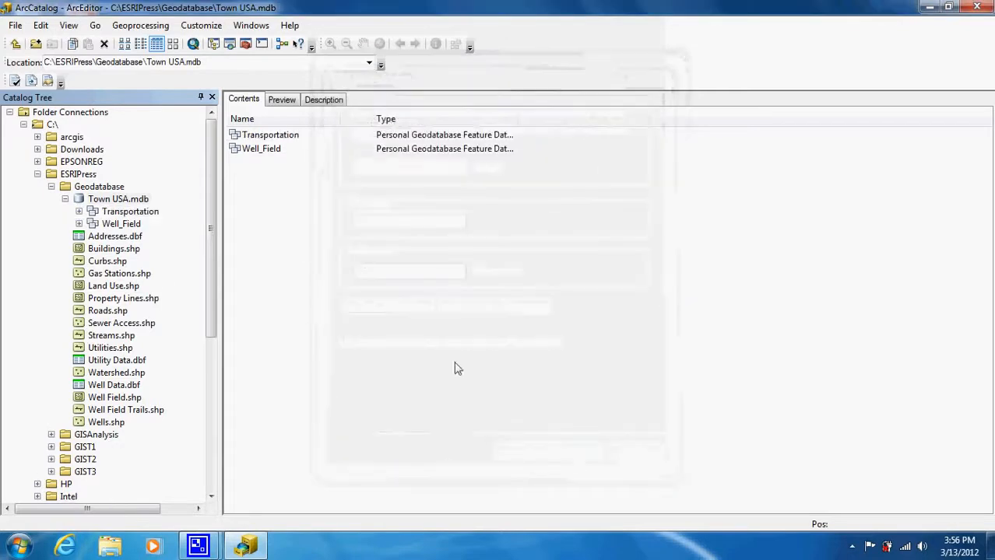
{"action": "right_click", "coordinate": [277, 136]}
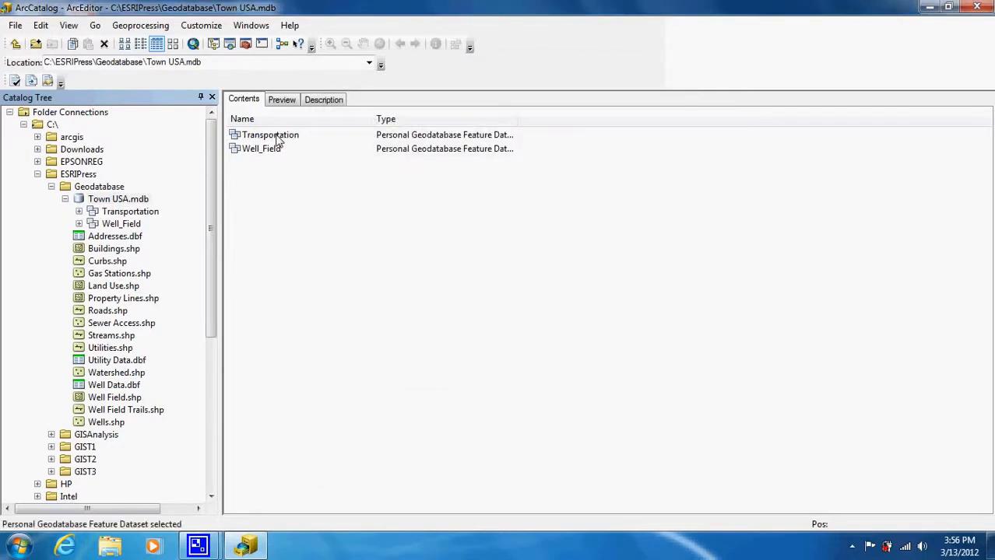
{"action": "mouse_move", "coordinate": [342, 263]}
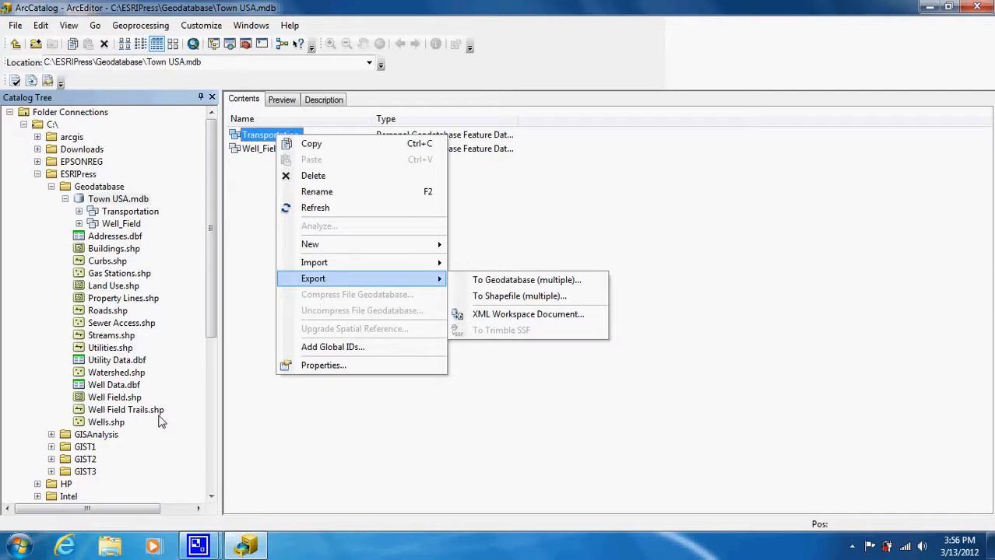
{"action": "left_click", "coordinate": [286, 422]}
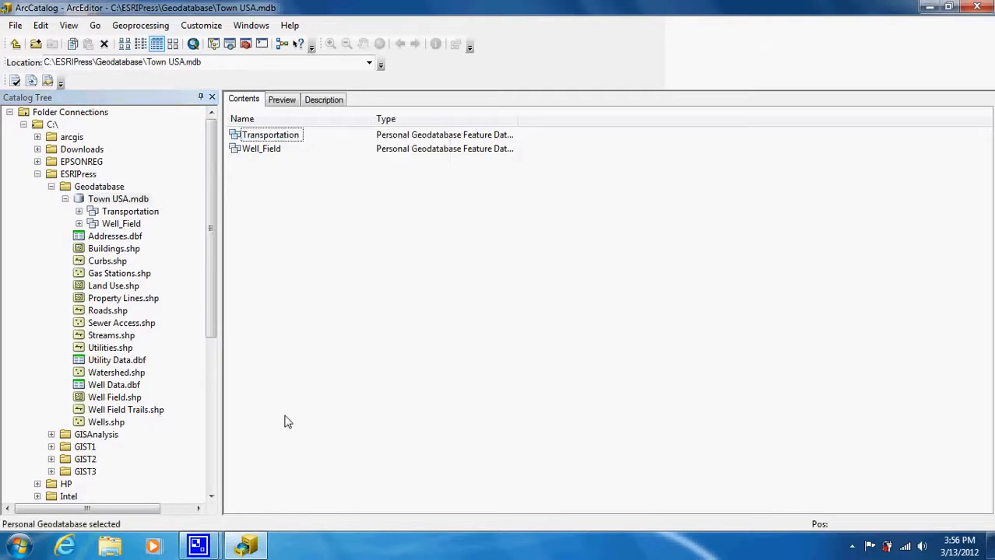
- Start another new feature dataset in the Town USA geodatabase and name it Town_Proper
{"action": "right_click", "coordinate": [114, 201]}
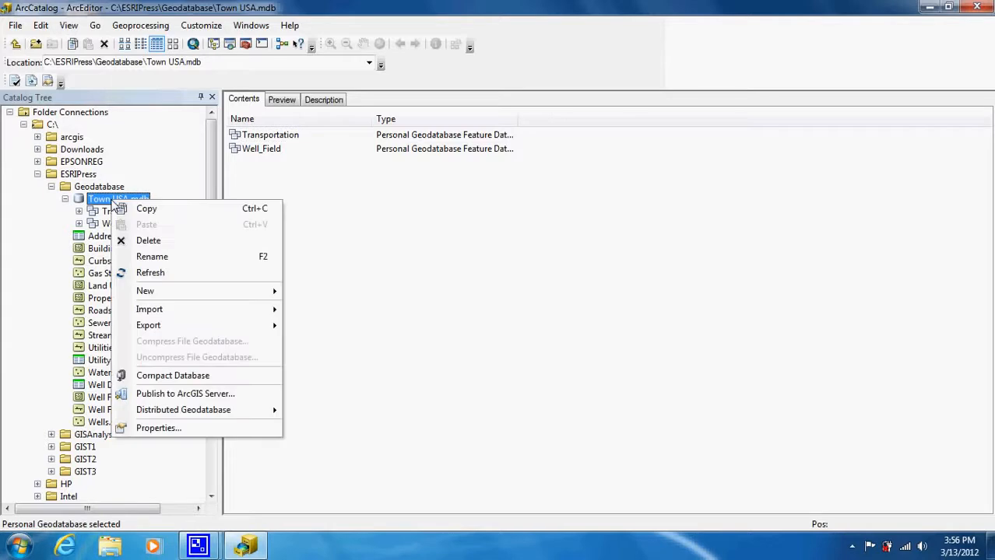
{"action": "mouse_move", "coordinate": [210, 295]}
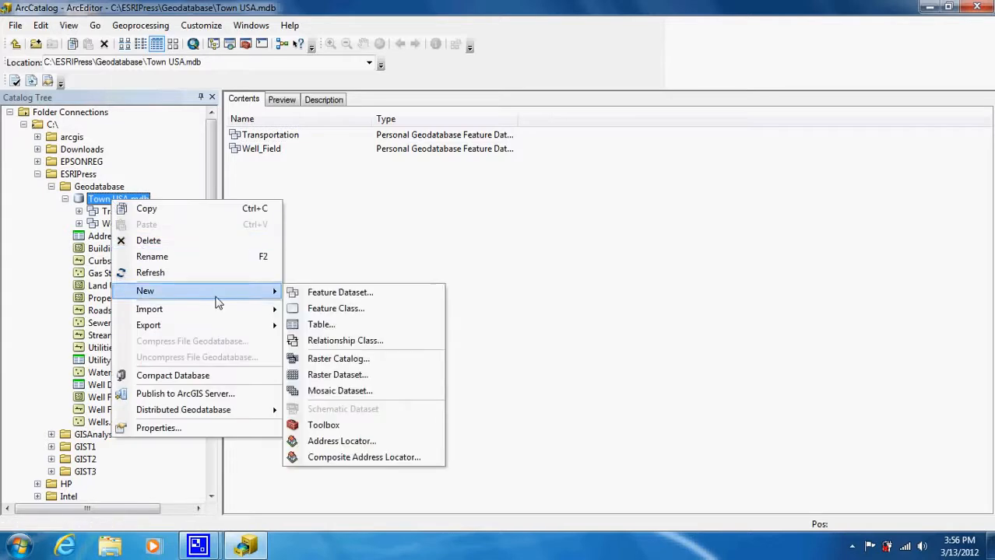
{"action": "left_click", "coordinate": [312, 294]}
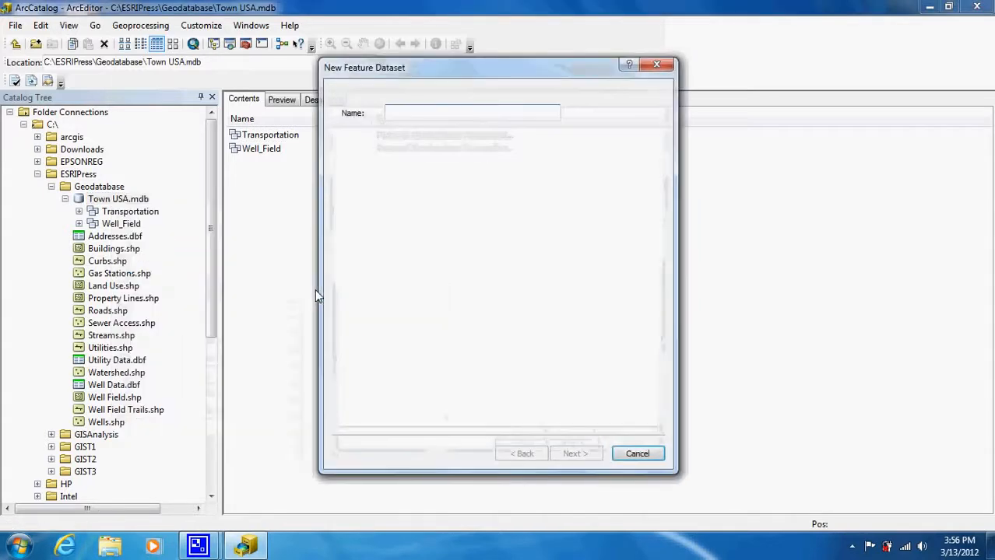
{"action": "type", "text": "Tw"}
{"action": "type", "text": "wn_Pr"}
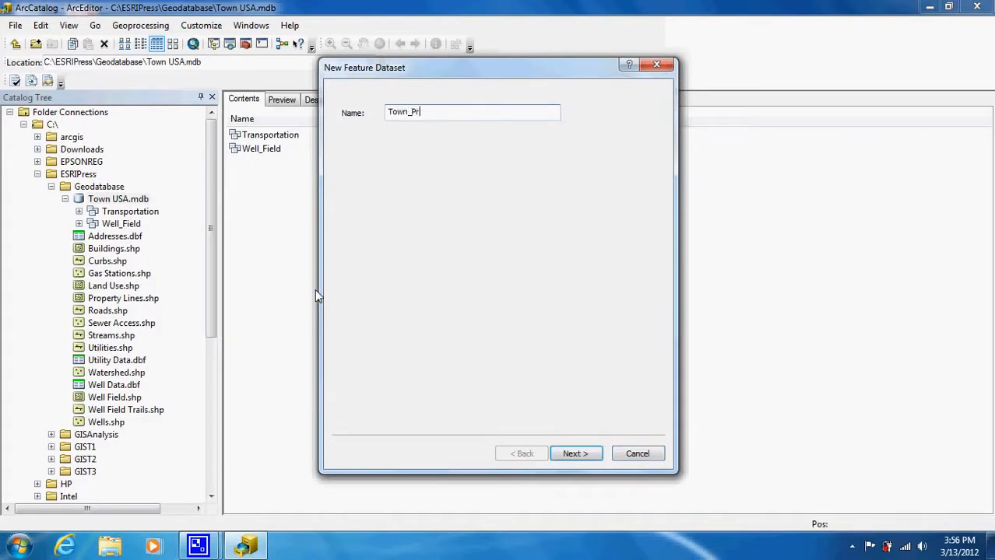
{"action": "type", "text": "oper"}
{"action": "left_click", "coordinate": [562, 456]}
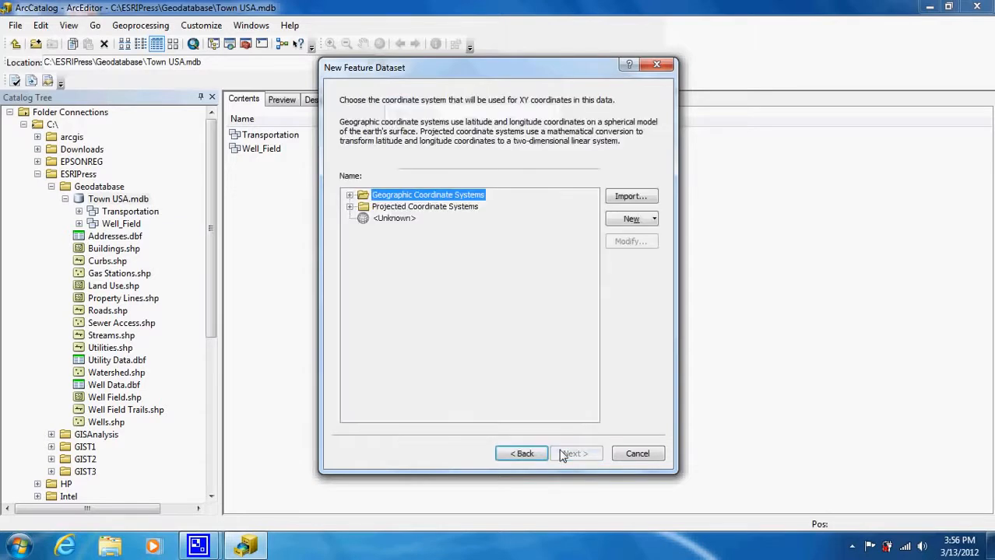
- Give Town_Proper the NAD 1983 StatePlane New York Central FIPS 3102 (US Feet) coordinate system, no vertical system and default tolerances, and finish it
{"action": "left_click", "coordinate": [349, 207]}
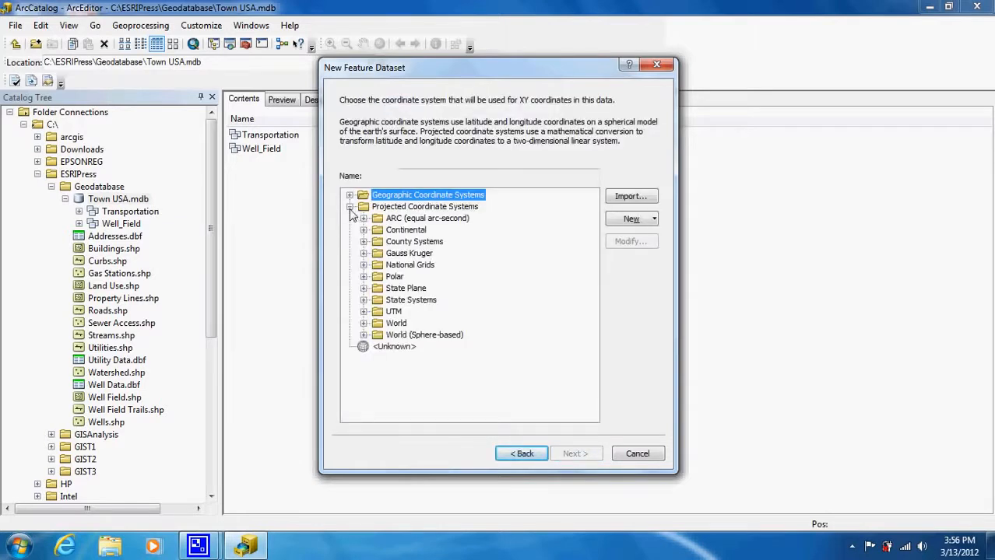
{"action": "left_click", "coordinate": [363, 288]}
{"action": "left_click", "coordinate": [377, 323]}
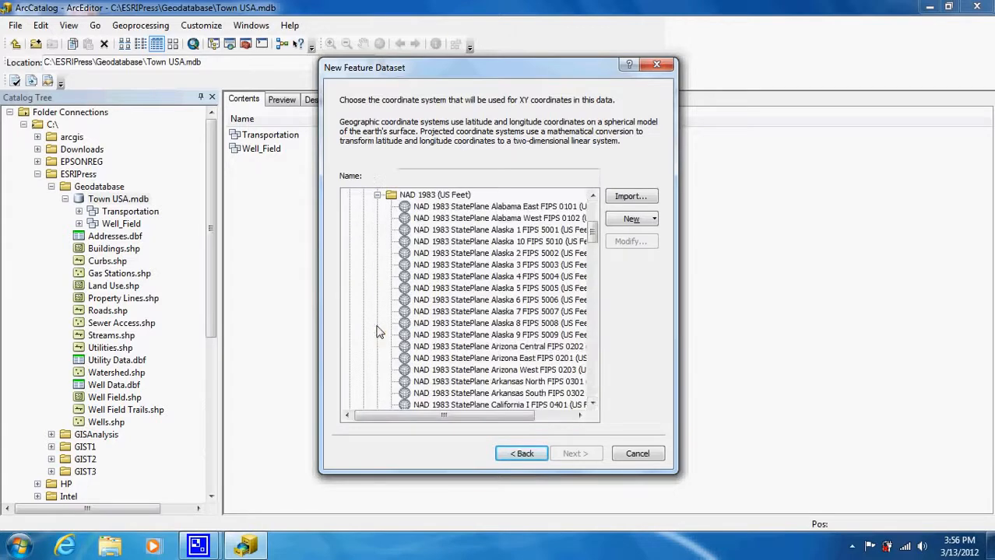
{"action": "scroll", "coordinate": [599, 375], "scroll_direction": "down", "scroll_amount": 17}
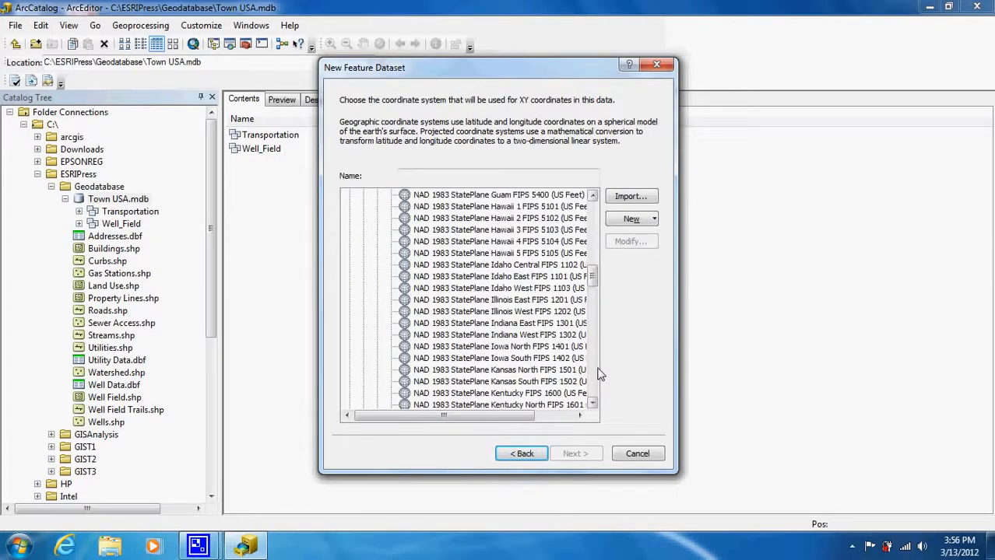
{"action": "scroll", "coordinate": [599, 375], "scroll_direction": "down", "scroll_amount": 6}
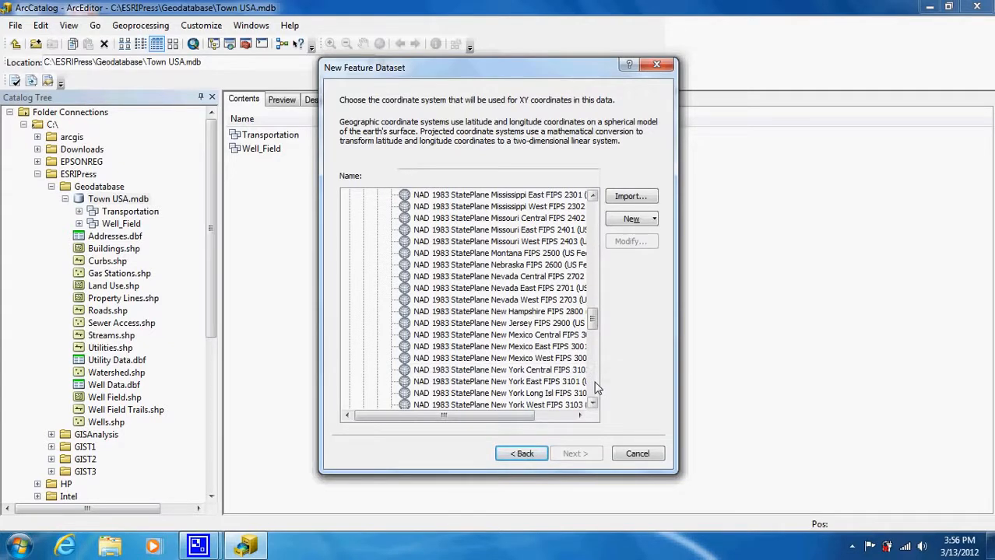
{"action": "left_click", "coordinate": [502, 370]}
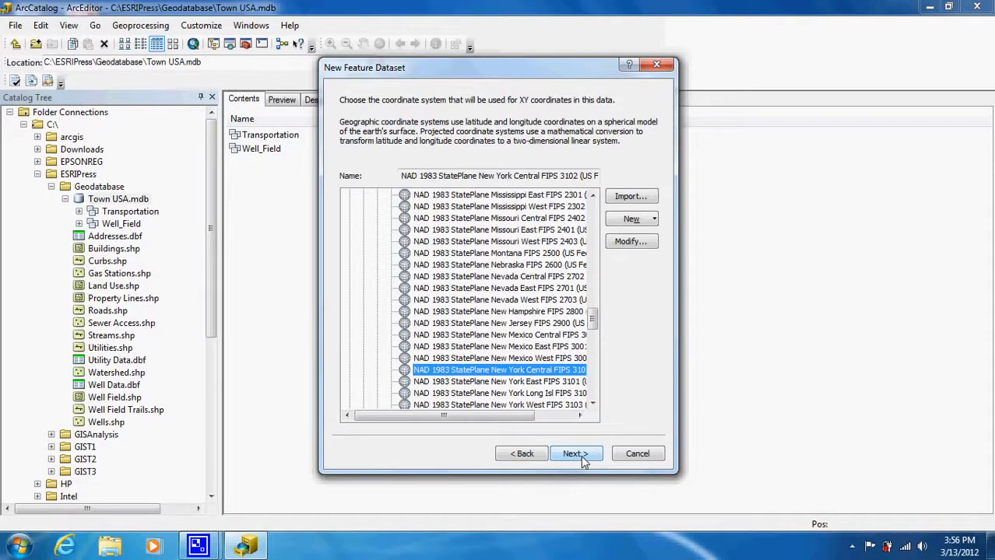
{"action": "left_click", "coordinate": [576, 454]}
{"action": "left_click", "coordinate": [580, 455]}
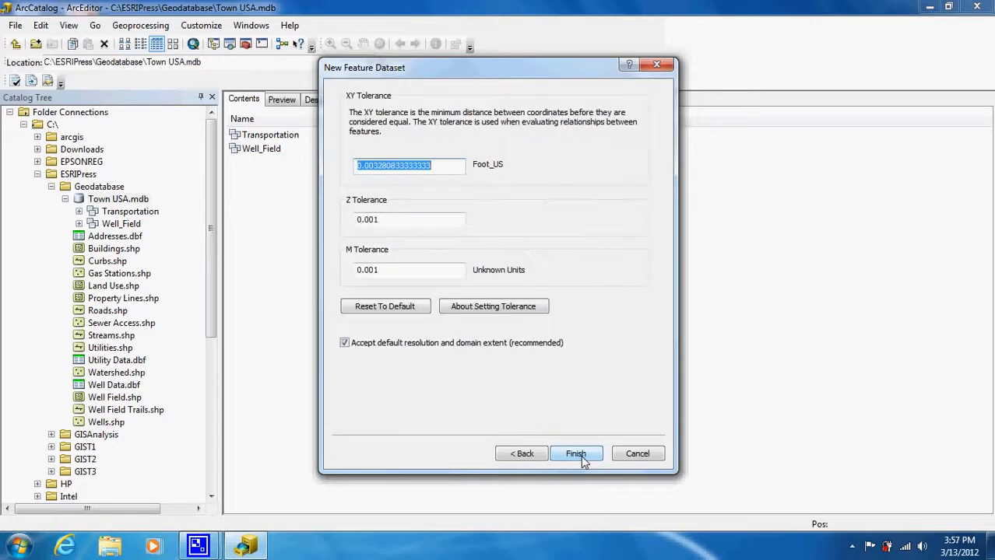
{"action": "left_click", "coordinate": [581, 455]}
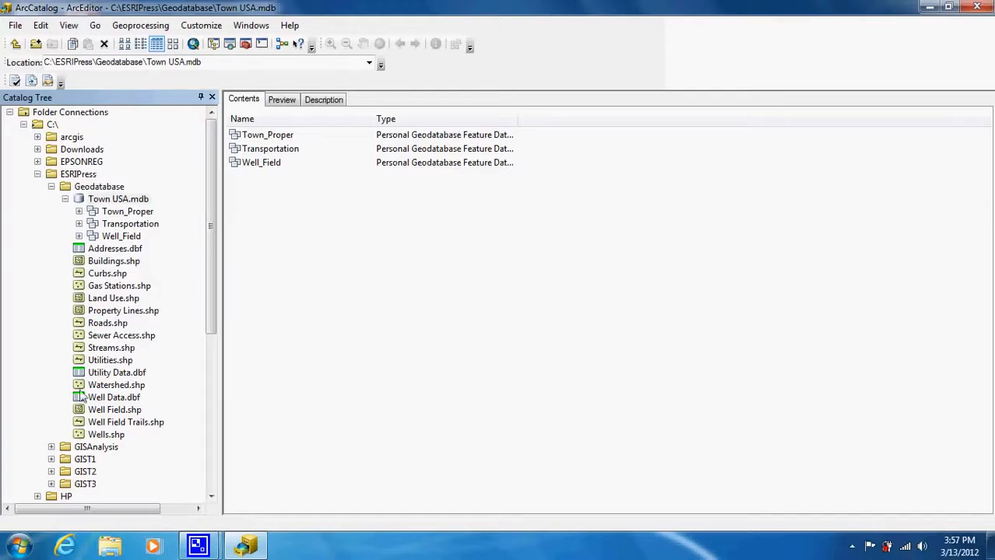
- Review the XY coordinate system in the Well_Field feature dataset's properties and close them without changes
{"action": "right_click", "coordinate": [258, 165]}
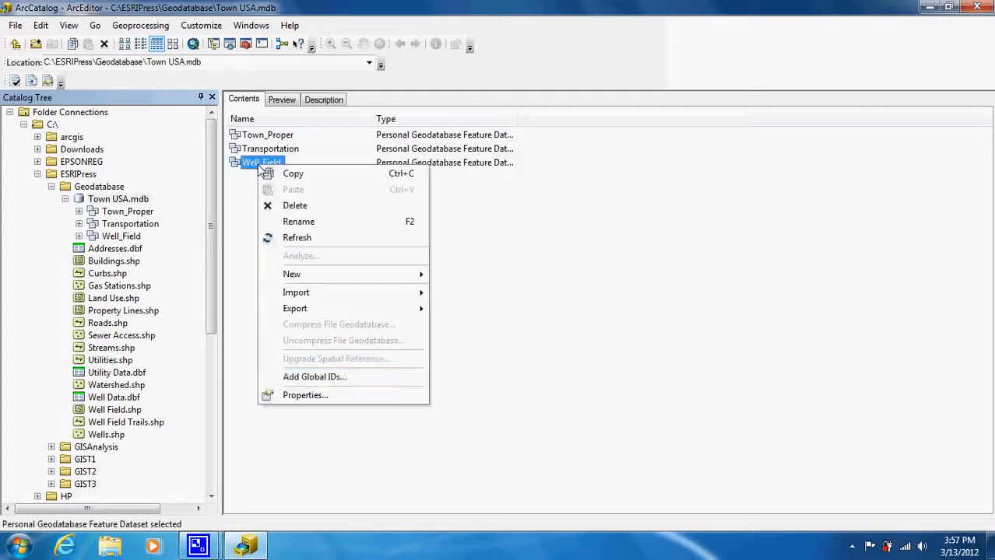
{"action": "left_click", "coordinate": [319, 395]}
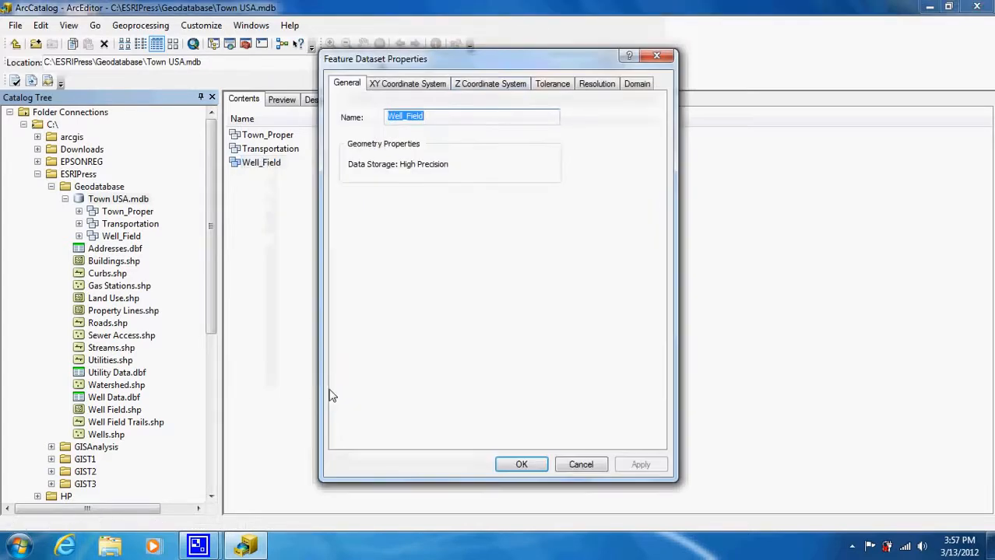
{"action": "left_click", "coordinate": [440, 83]}
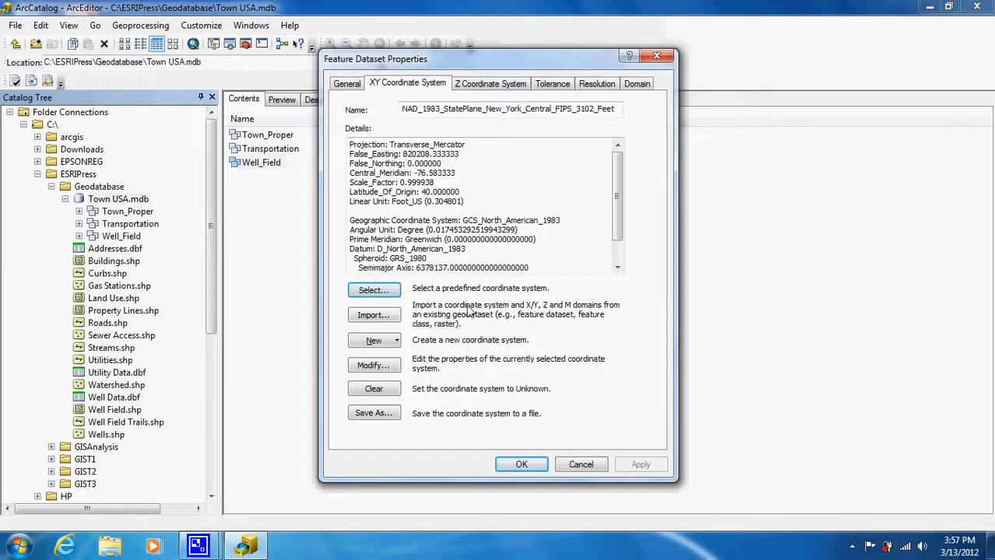
{"action": "left_click", "coordinate": [579, 465]}
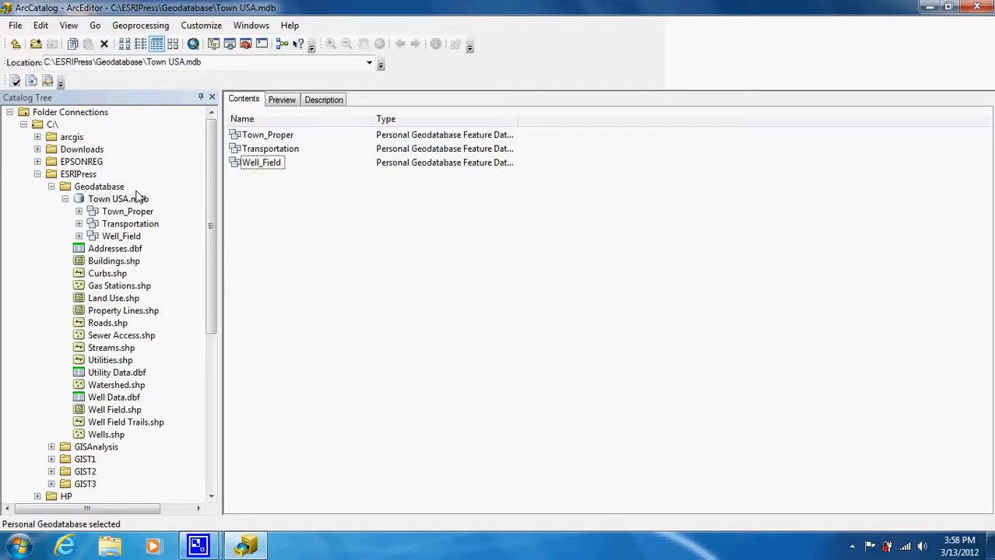
- Import the Land Use, Buildings and Curbs shapefiles together into the Town USA geodatabase and display its contents
{"action": "right_click", "coordinate": [125, 200]}
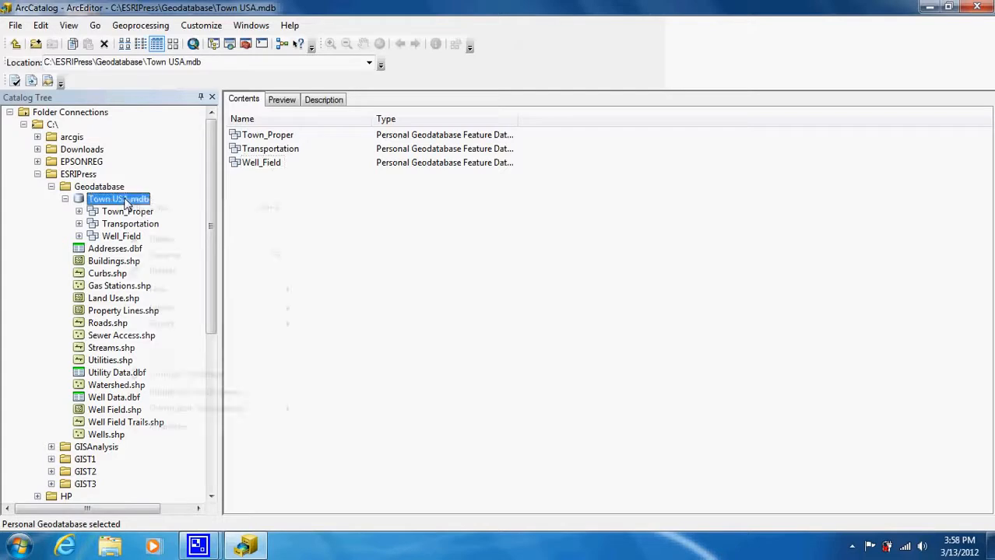
{"action": "mouse_move", "coordinate": [225, 310]}
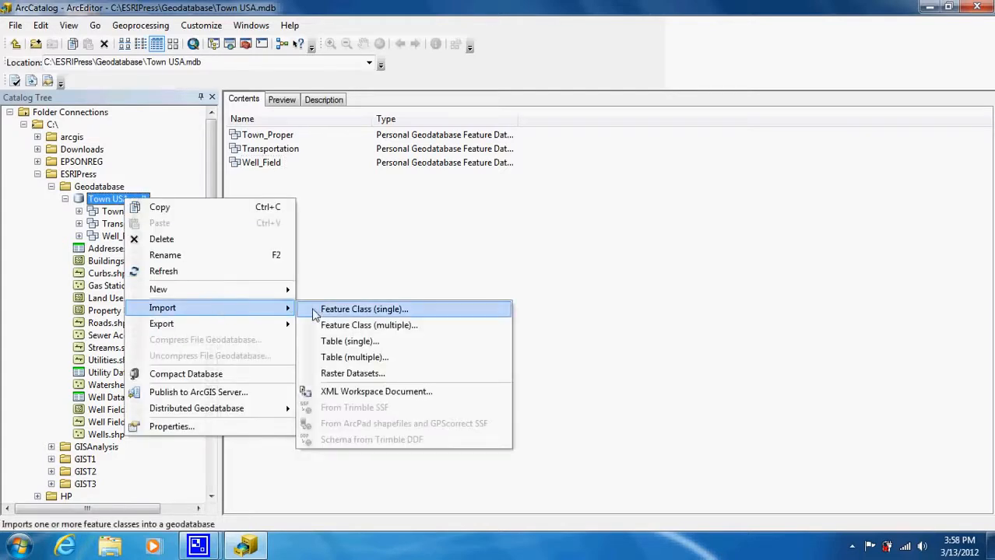
{"action": "left_click", "coordinate": [347, 327]}
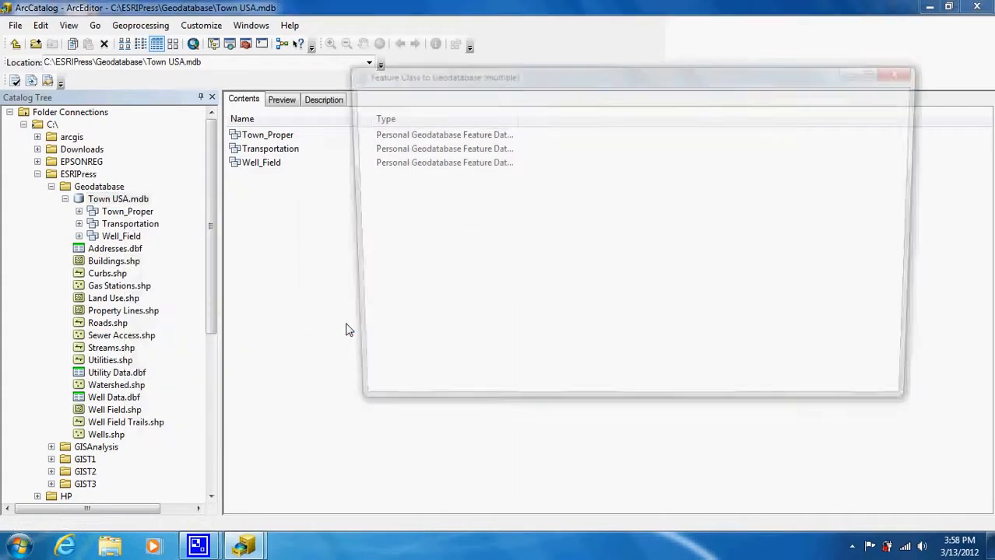
{"action": "left_click", "coordinate": [741, 113]}
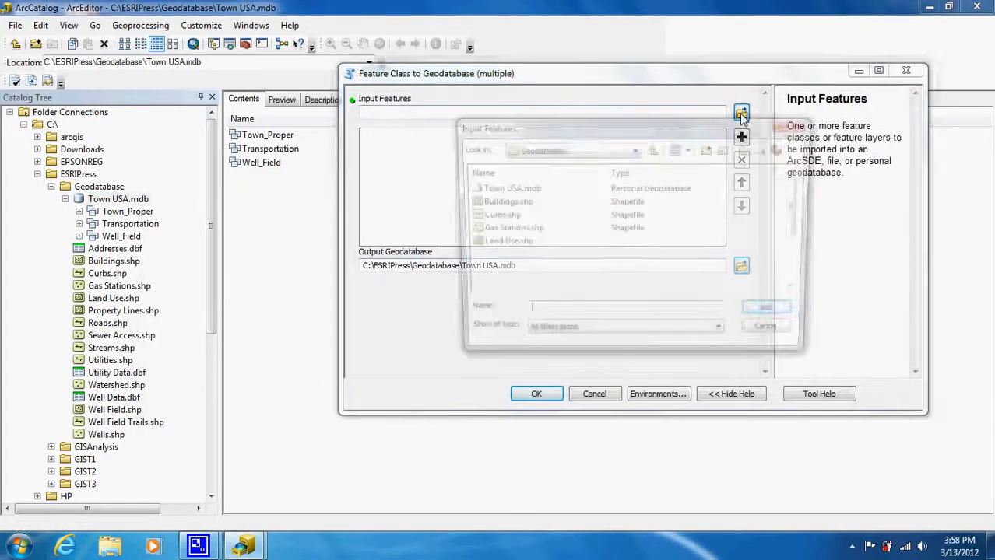
{"action": "left_click", "coordinate": [501, 246]}
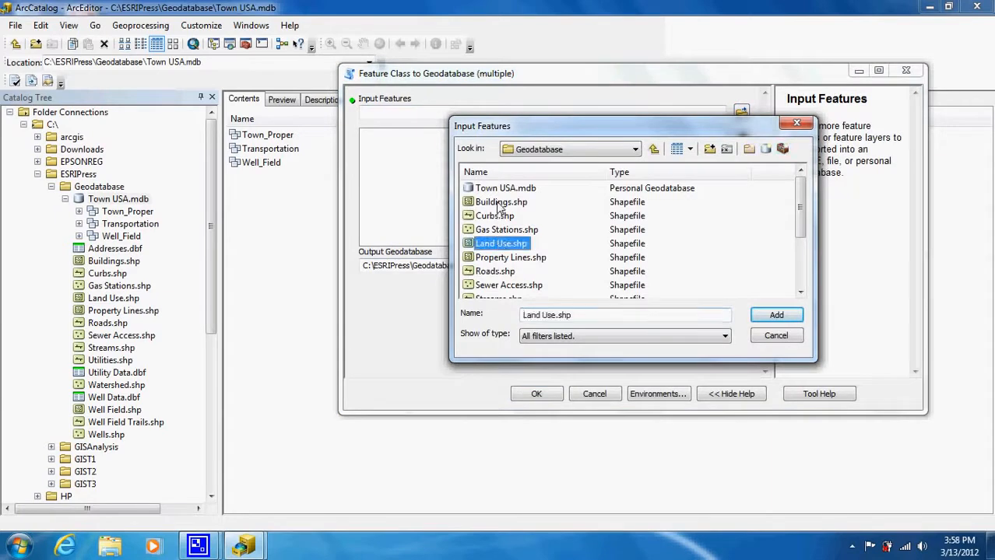
{"action": "left_click", "coordinate": [498, 203], "text": "shift"}
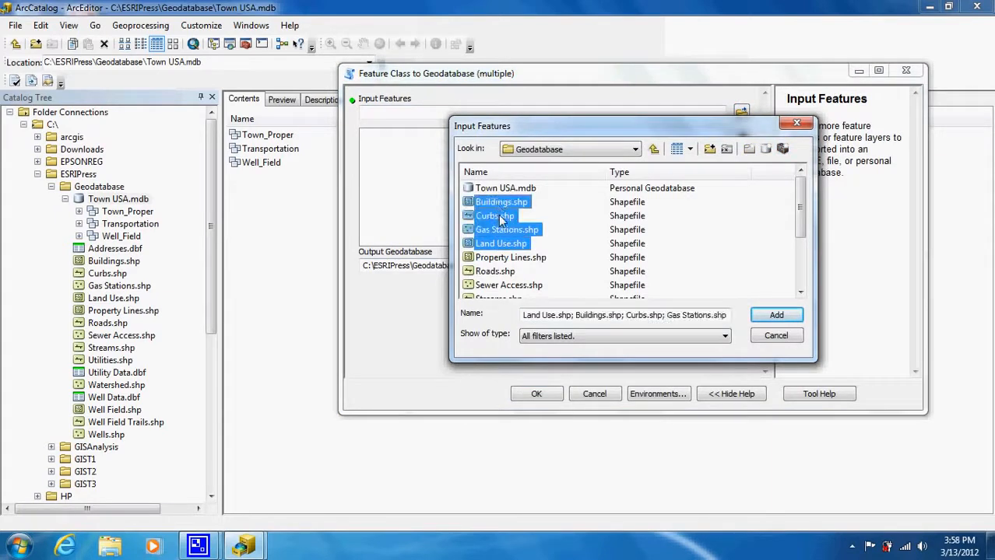
{"action": "left_click", "coordinate": [498, 230], "text": "ctrl"}
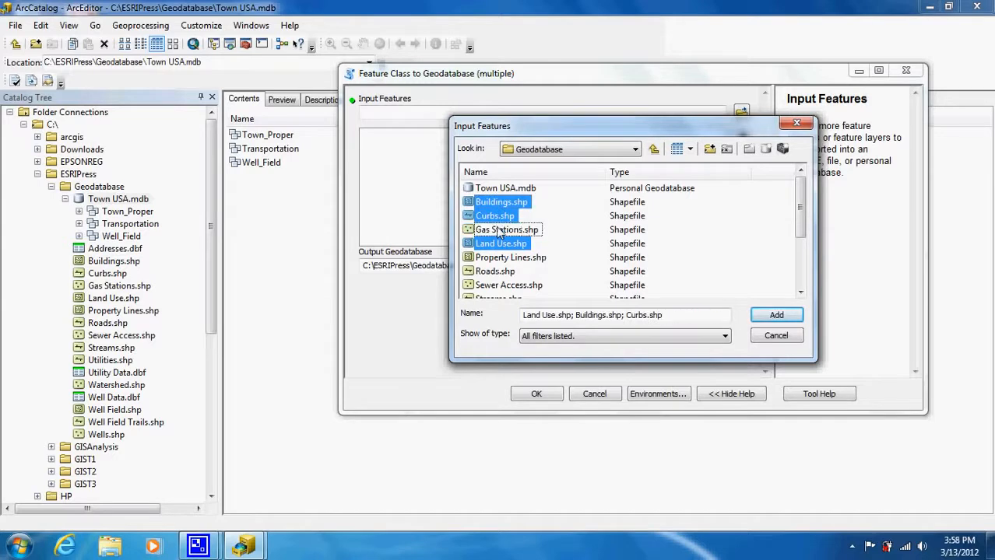
{"action": "left_click", "coordinate": [762, 319]}
{"action": "left_click", "coordinate": [536, 394]}
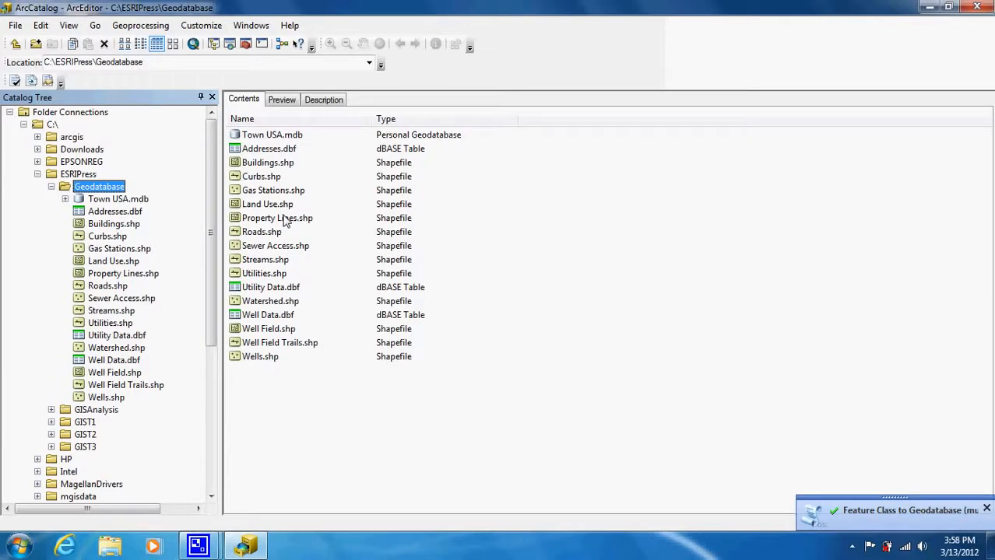
{"action": "left_click", "coordinate": [66, 199]}
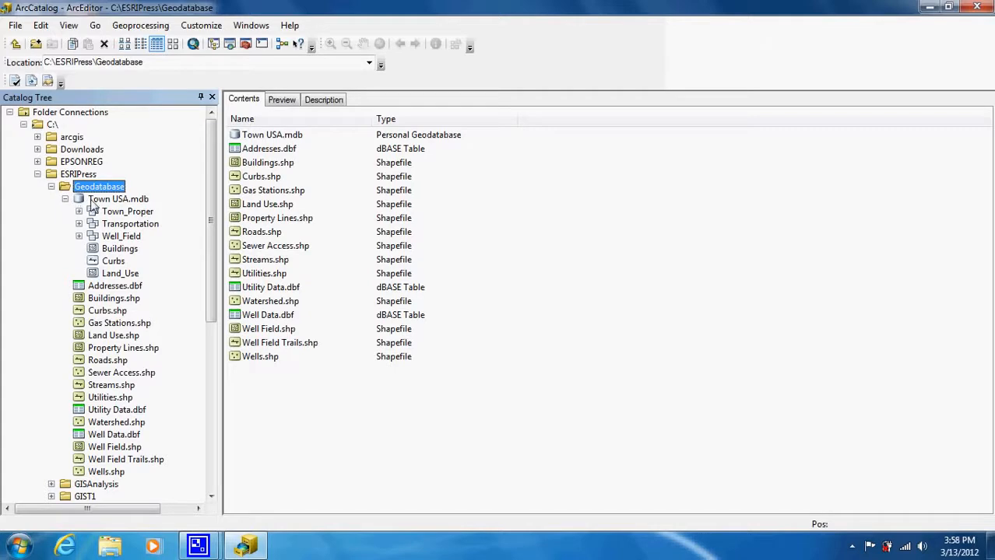
{"action": "left_click", "coordinate": [91, 200]}
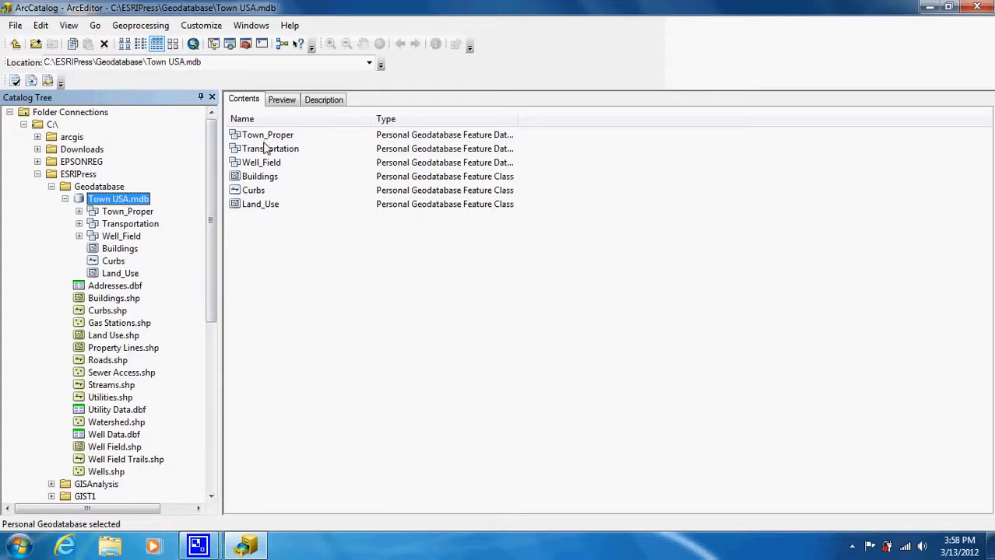
- Start a multiple-table import into the Town USA geodatabase with Addresses.dbf as the first input table
{"action": "right_click", "coordinate": [129, 201]}
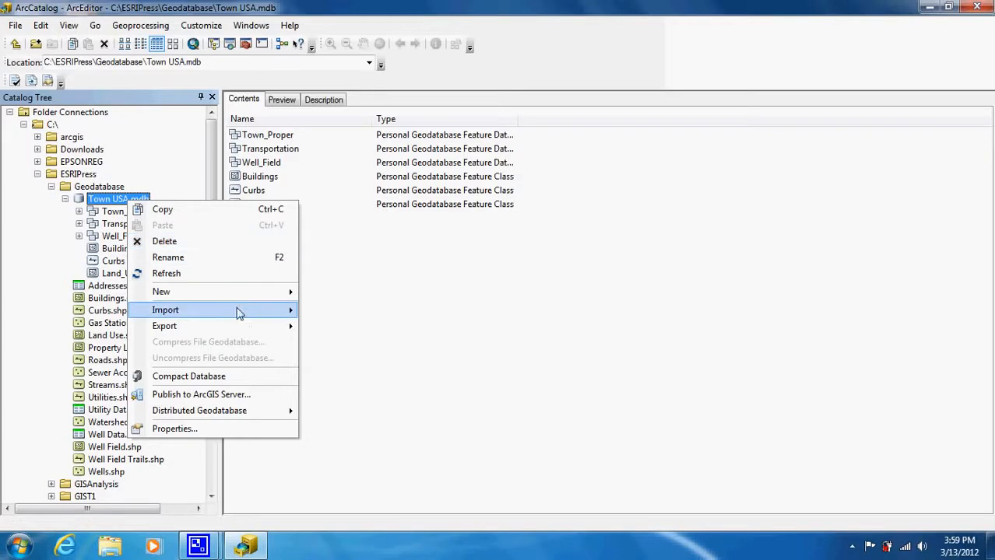
{"action": "mouse_move", "coordinate": [244, 315]}
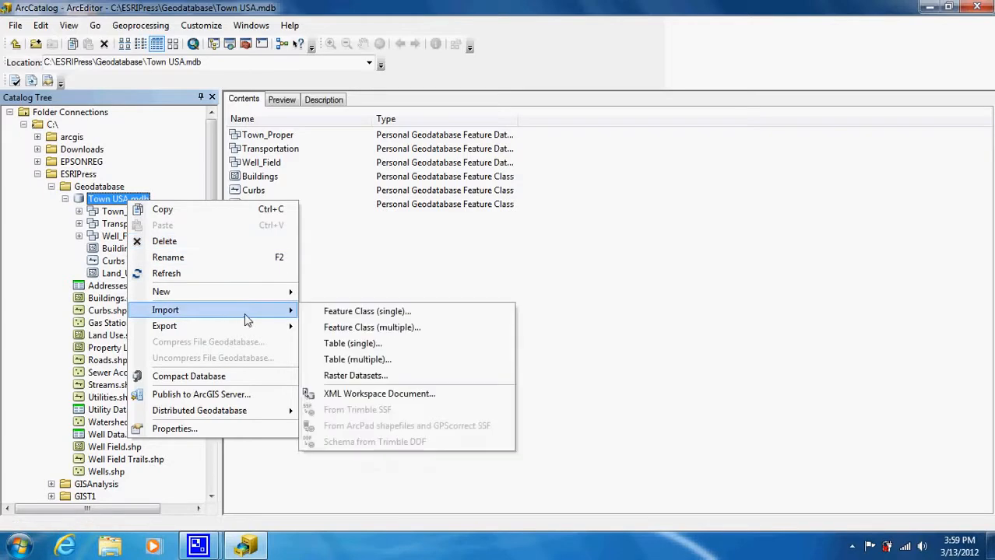
{"action": "left_click", "coordinate": [381, 362]}
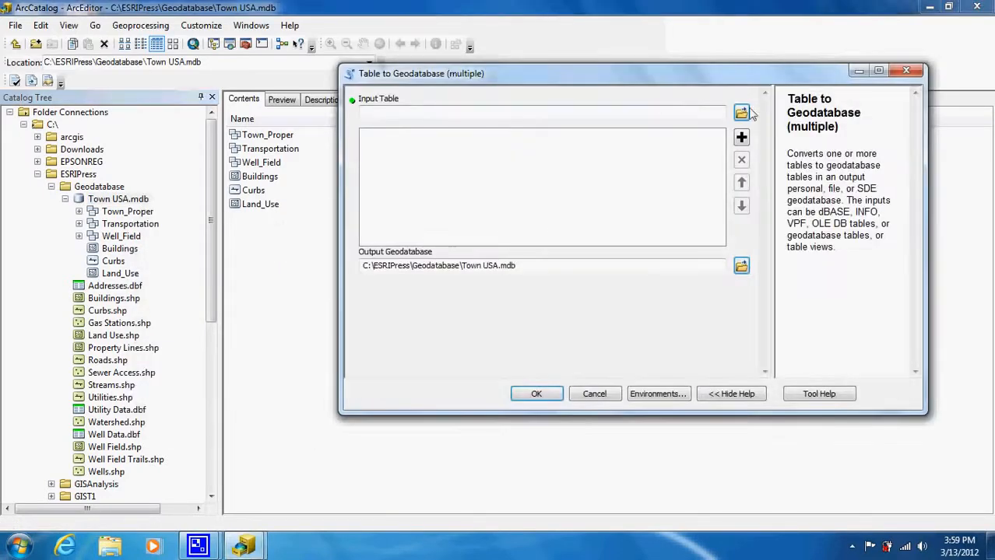
{"action": "left_click", "coordinate": [742, 114]}
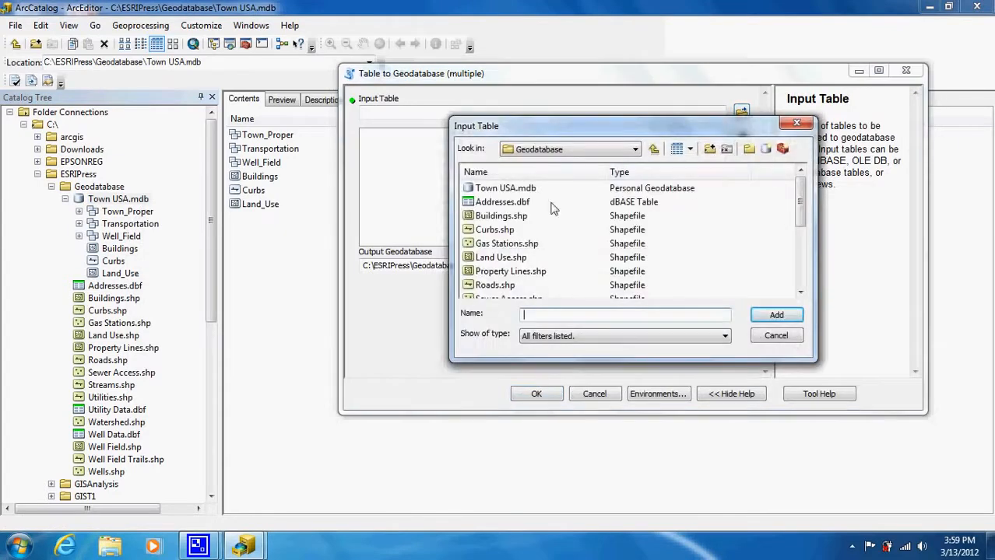
{"action": "double_click", "coordinate": [502, 202]}
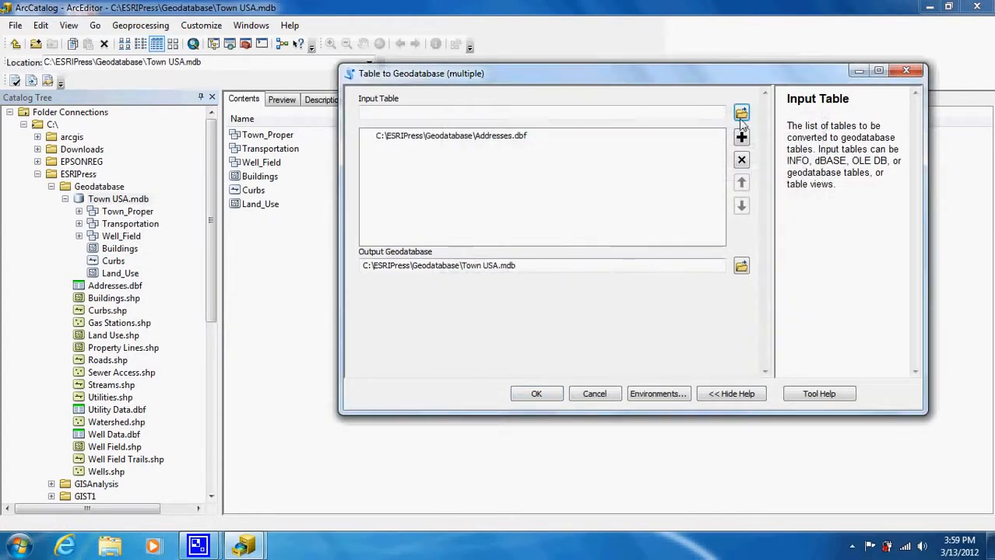
- Add Utility Data.dbf and Well Data.dbf to the input tables, run the import and display the Town USA geodatabase's contents
{"action": "left_click", "coordinate": [741, 116]}
{"action": "left_click_drag", "start_coordinate": [800, 206], "coordinate": [805, 291]}
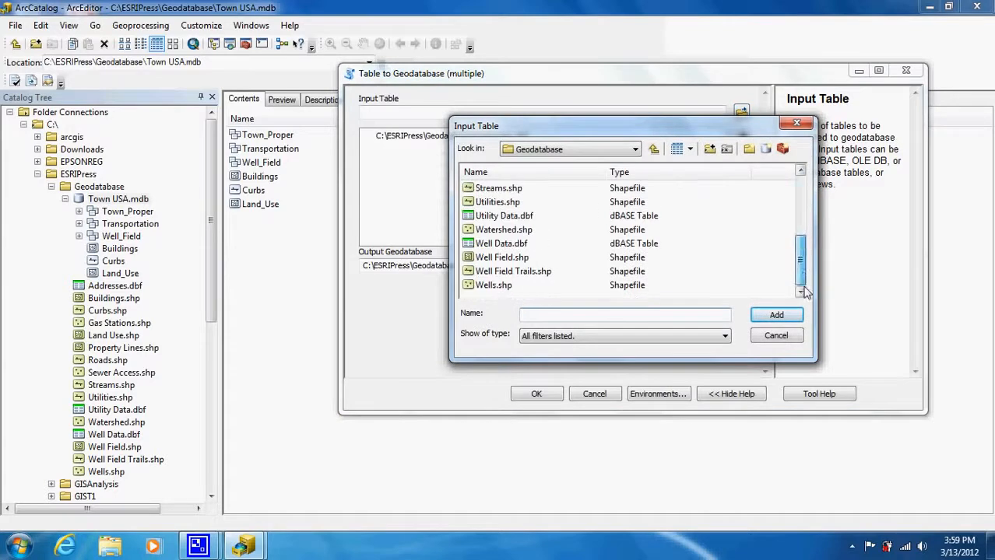
{"action": "left_click", "coordinate": [502, 222]}
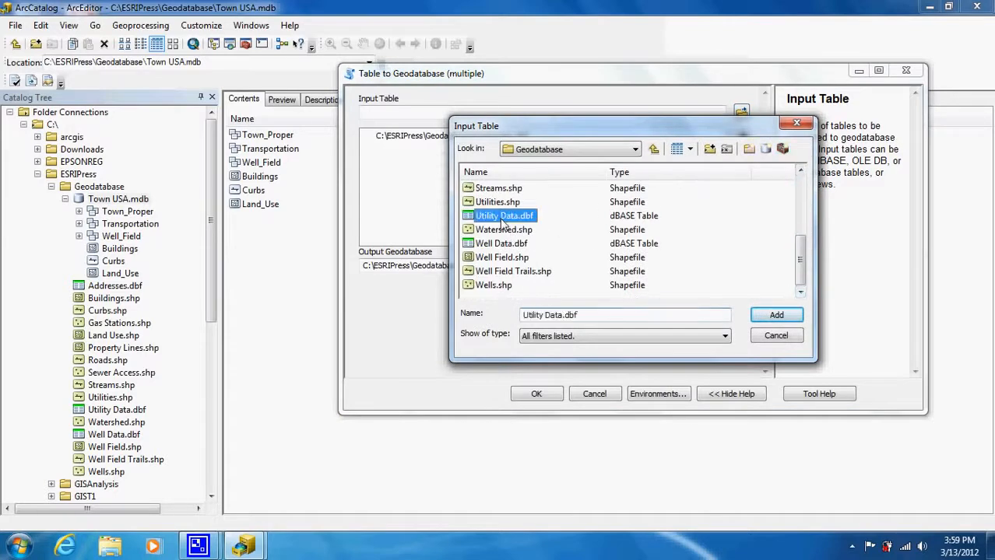
{"action": "left_click", "coordinate": [502, 244], "text": "ctrl"}
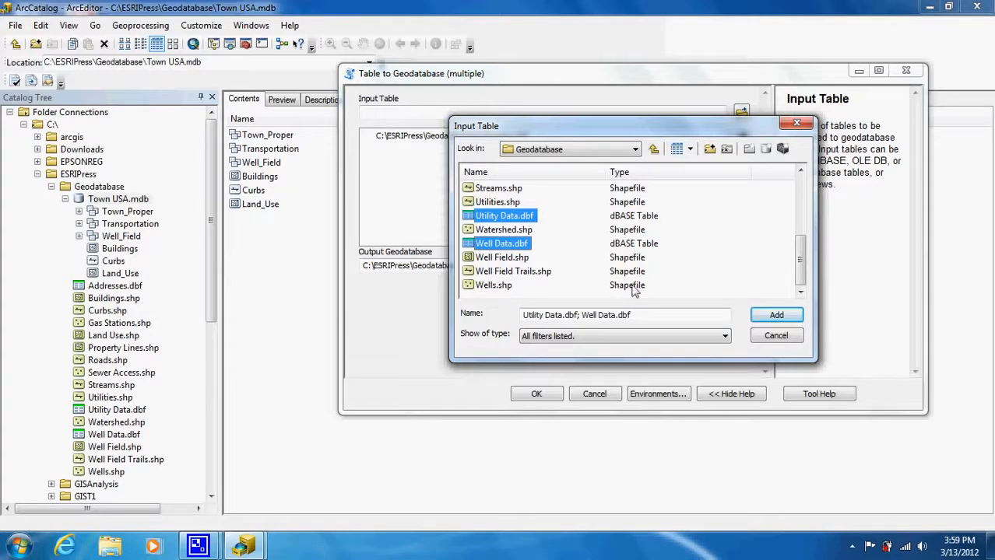
{"action": "left_click", "coordinate": [776, 316]}
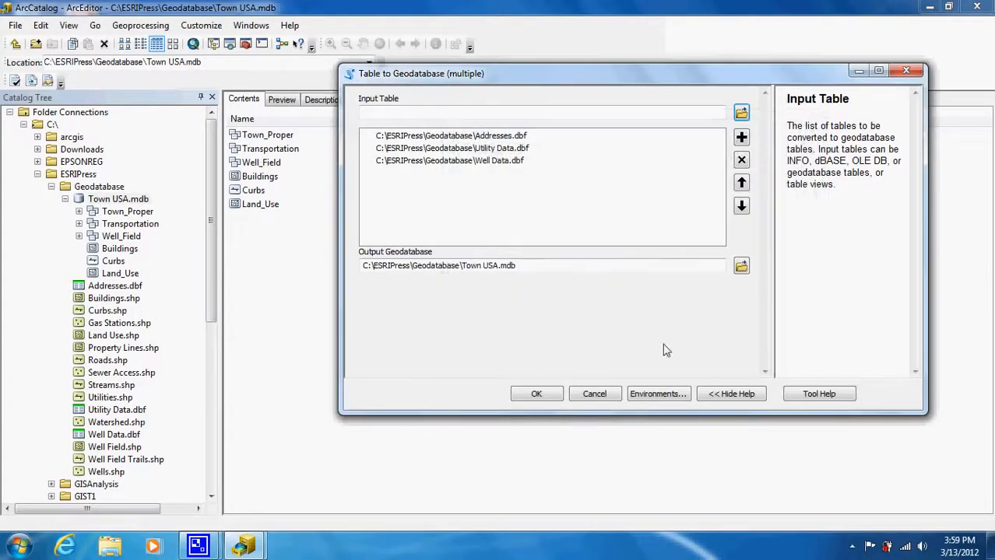
{"action": "left_click", "coordinate": [536, 394]}
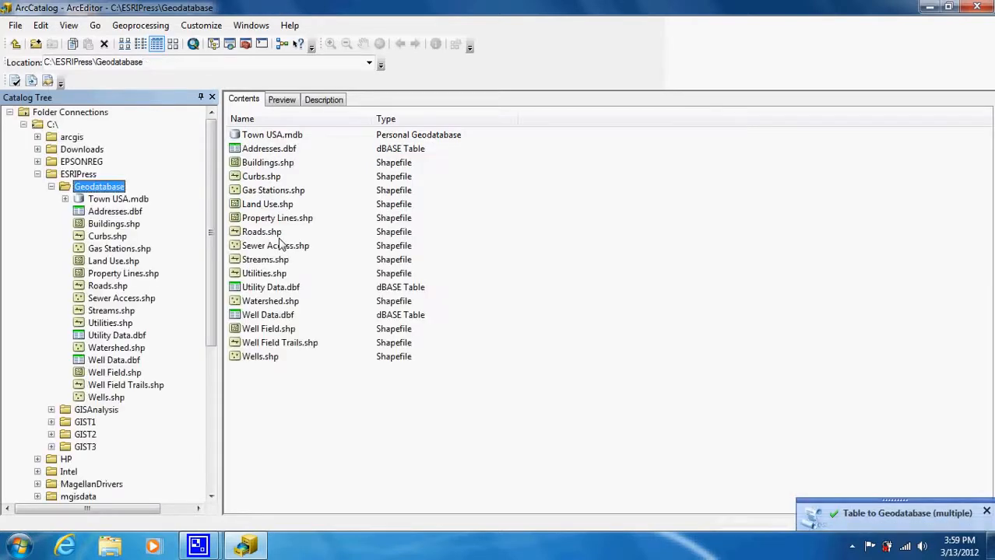
{"action": "left_click", "coordinate": [105, 200]}
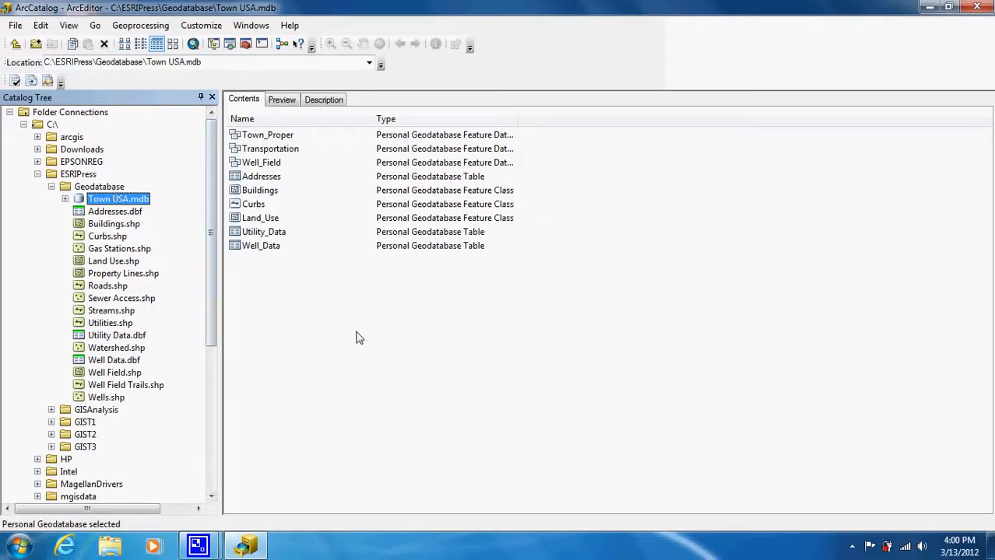
{"action": "right_click", "coordinate": [99, 203]}
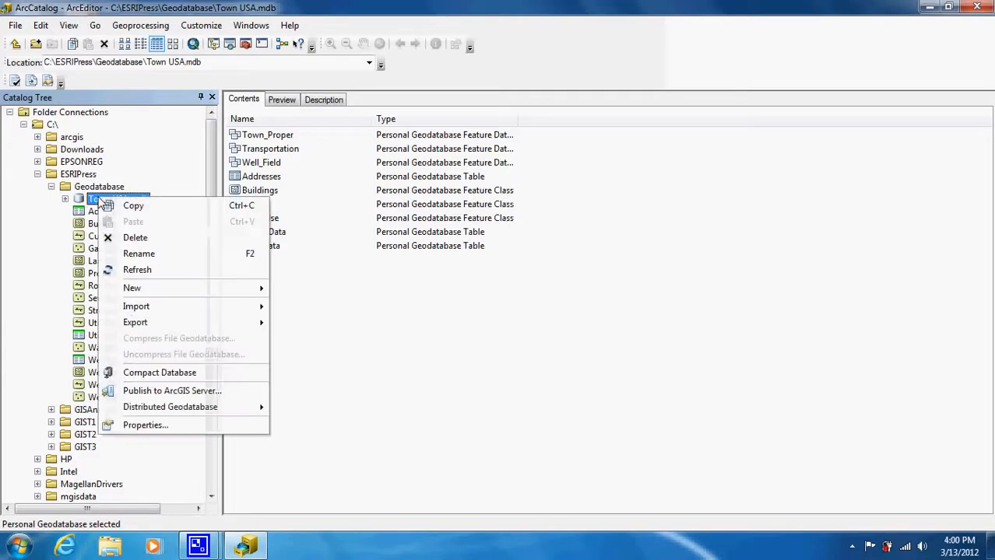
{"action": "mouse_move", "coordinate": [226, 308]}
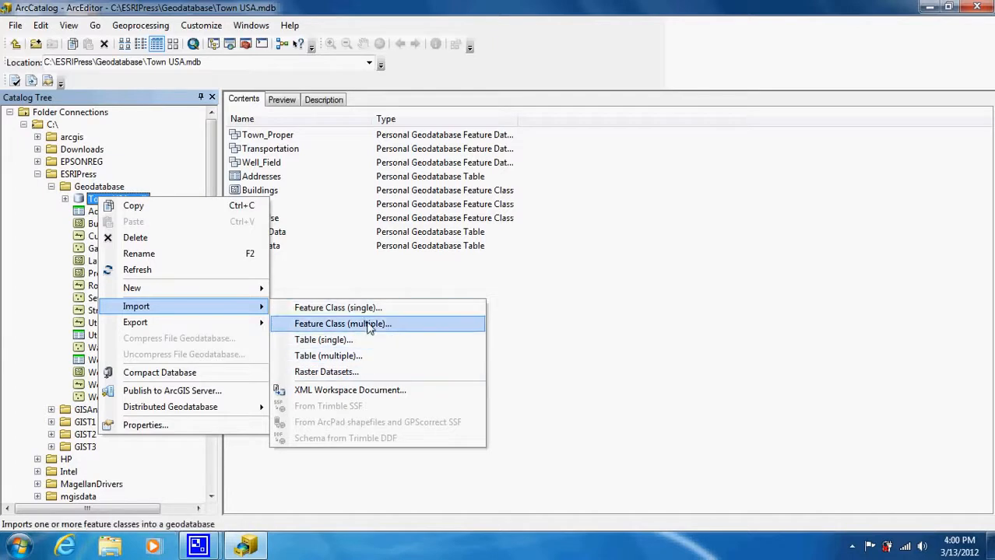
{"action": "left_click", "coordinate": [571, 378]}
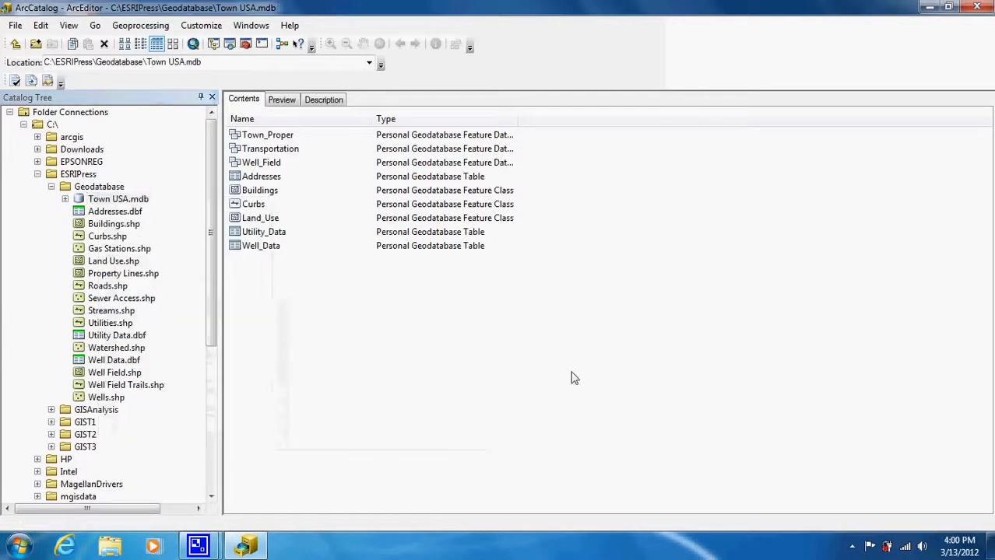
{"action": "right_click", "coordinate": [274, 150]}
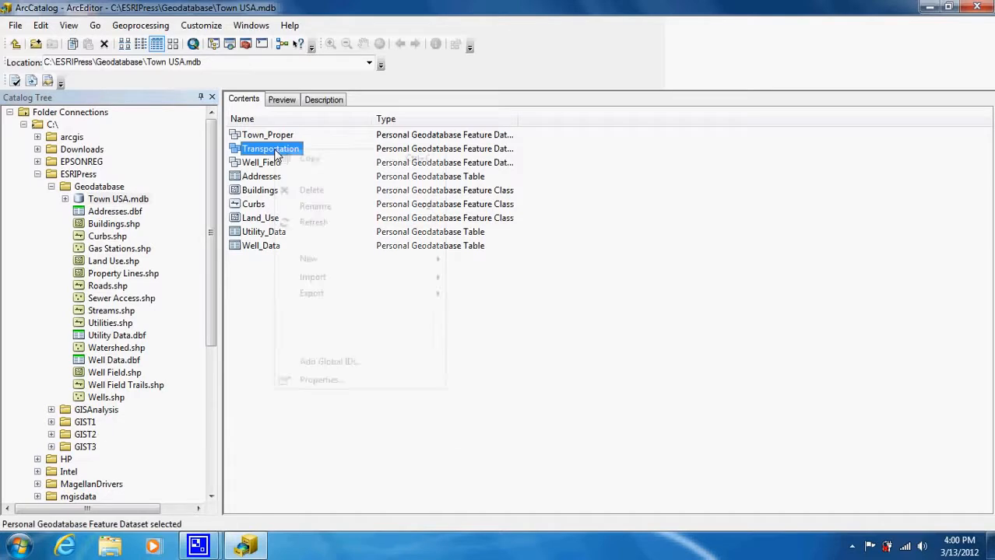
{"action": "mouse_move", "coordinate": [366, 277]}
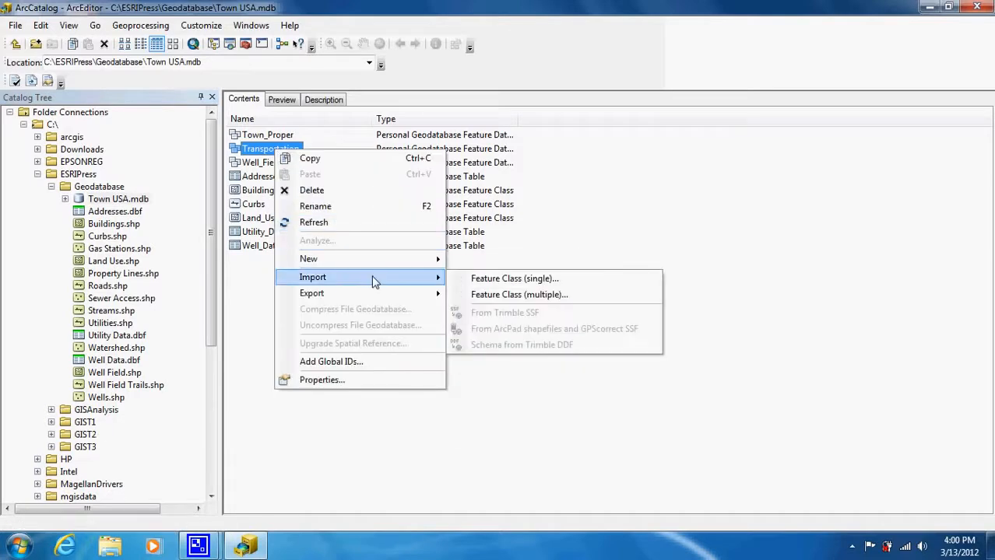
{"action": "mouse_move", "coordinate": [383, 295]}
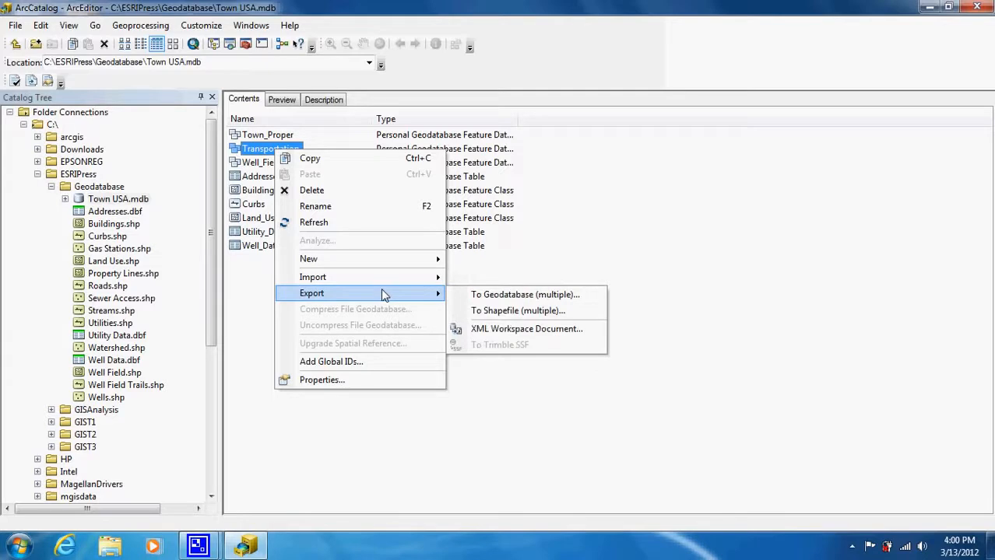
{"action": "left_click", "coordinate": [650, 204]}
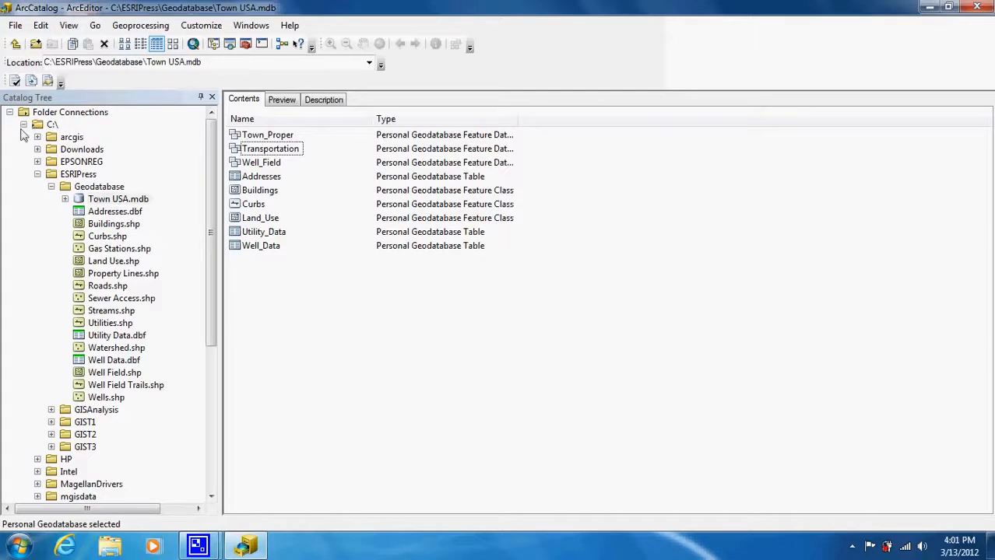
- Expand the Town USA geodatabase and its Town_Proper, Transportation and Well_Field feature datasets to examine what they contain
{"action": "left_click", "coordinate": [66, 200]}
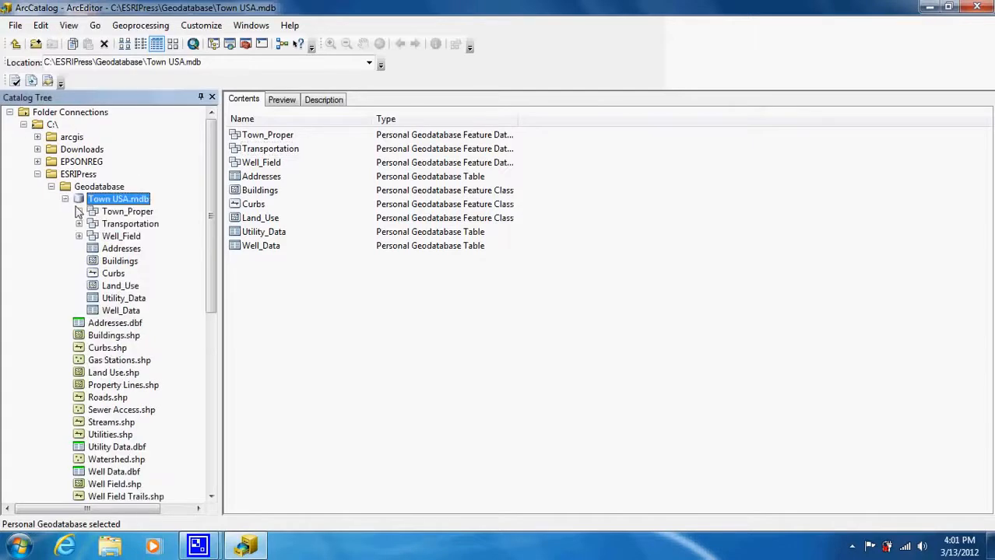
{"action": "left_click", "coordinate": [79, 212]}
{"action": "left_click", "coordinate": [78, 225]}
{"action": "left_click", "coordinate": [78, 236]}
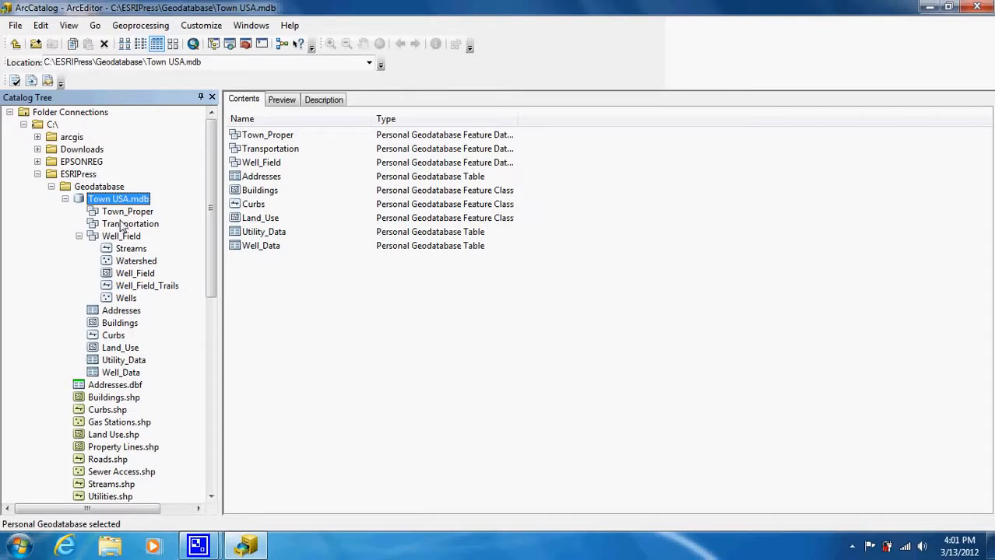
{"action": "left_click", "coordinate": [198, 546]}
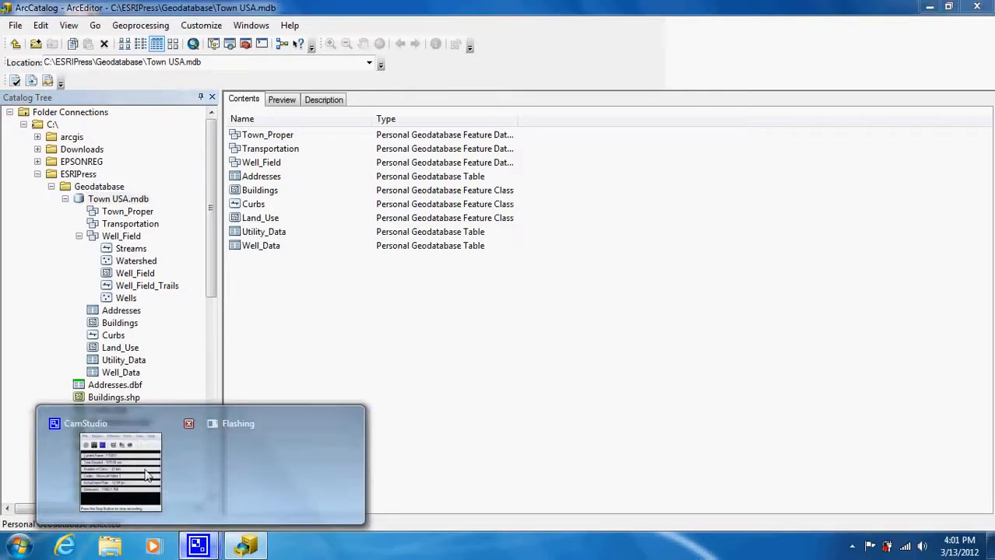